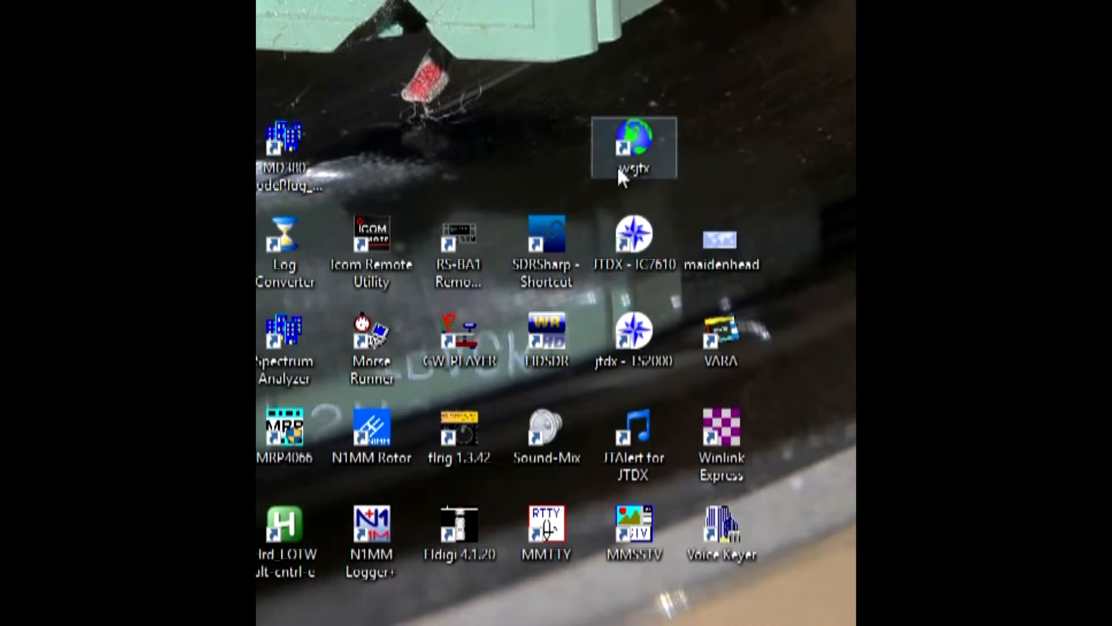
Inspect the properties of the jtdx - TS2000 desktop shortcut and highlight the rig-name parameter in its target, leaving without changes.
right_click(631, 363)
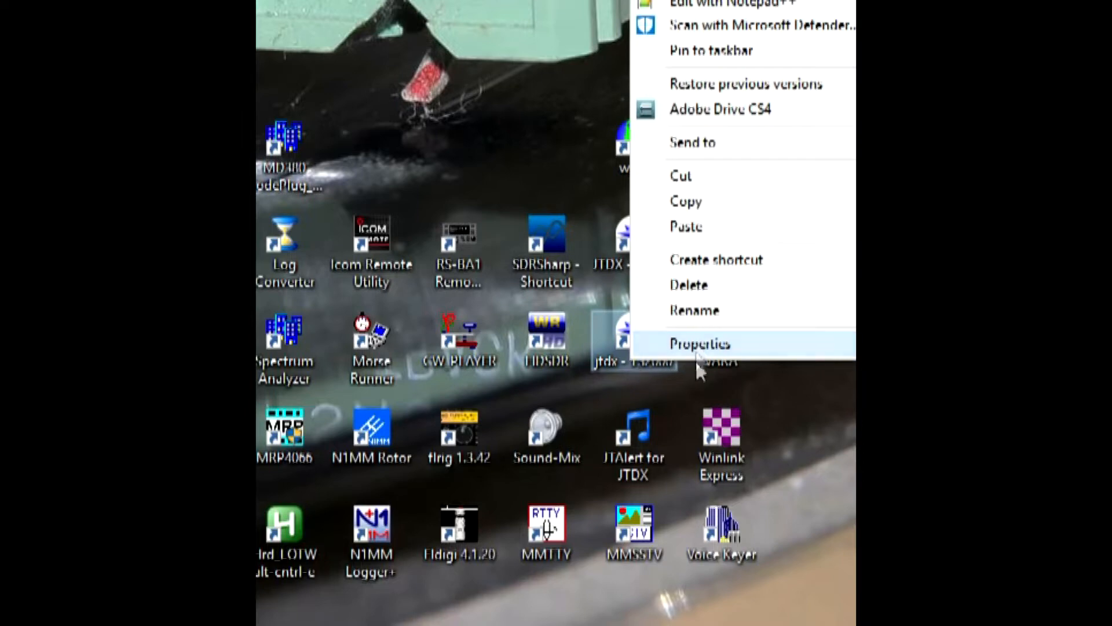
left_click(701, 344)
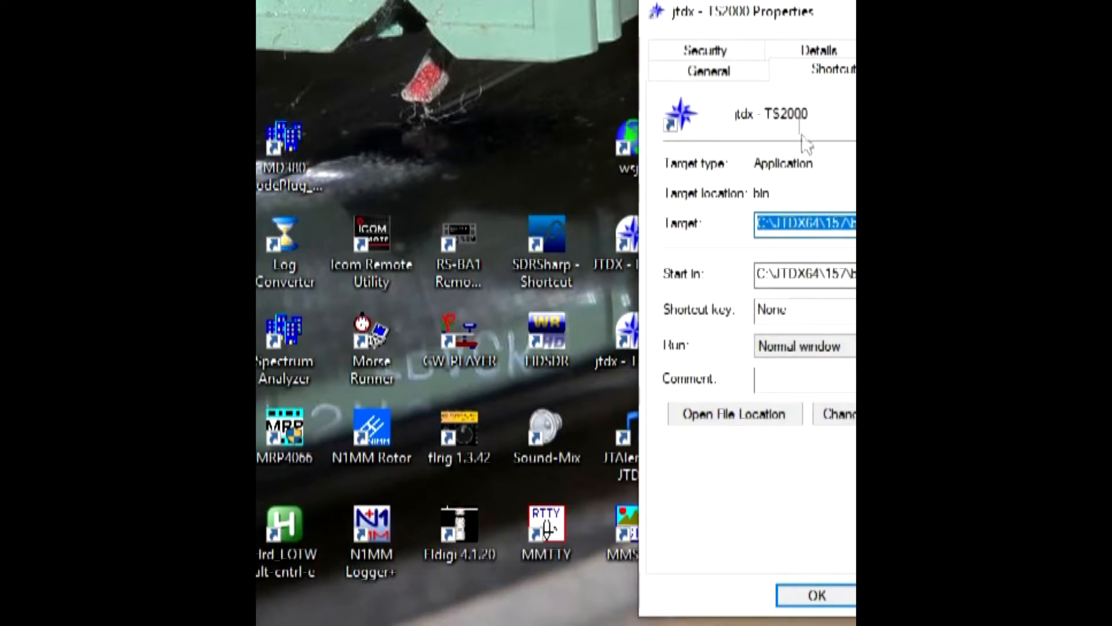
left_click_drag(811, 23, 556, 38)
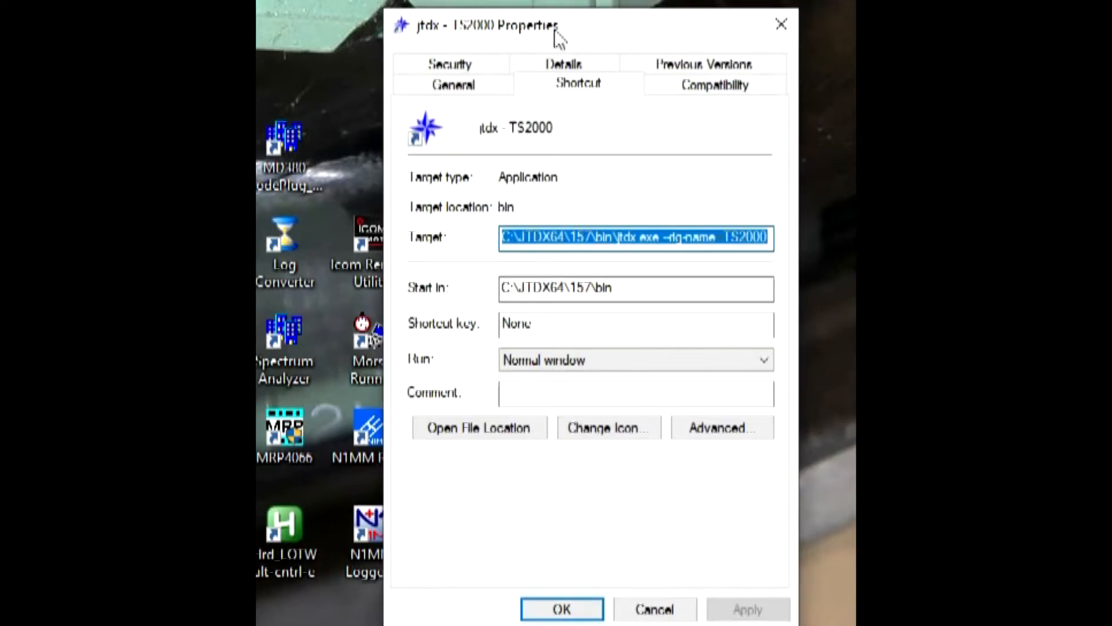
left_click(667, 241)
left_click_drag(660, 240, 794, 255)
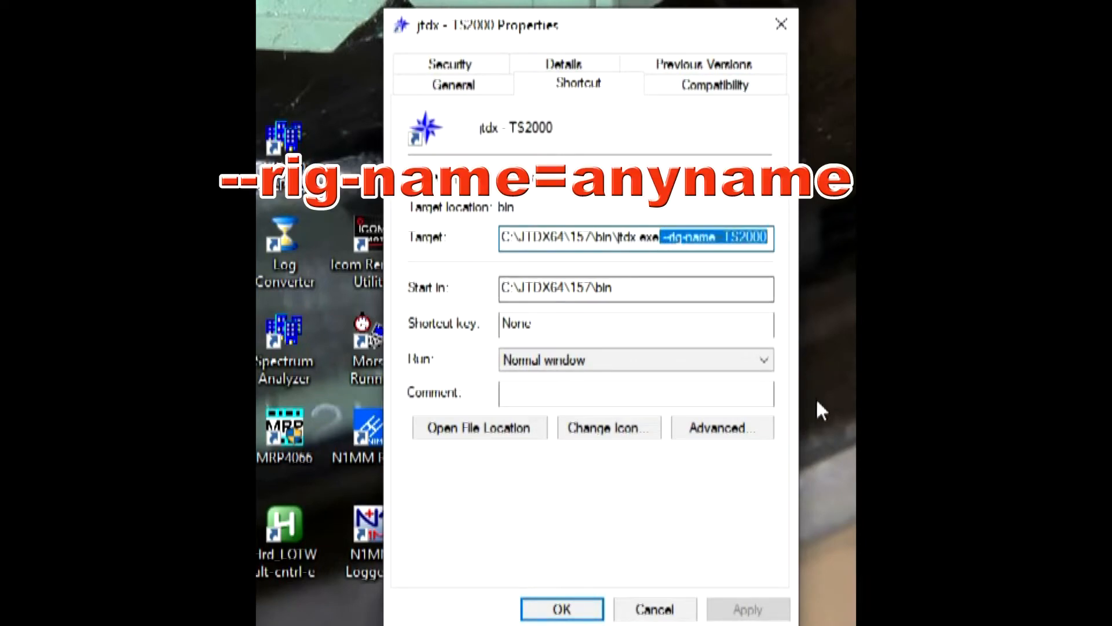
left_click(643, 612)
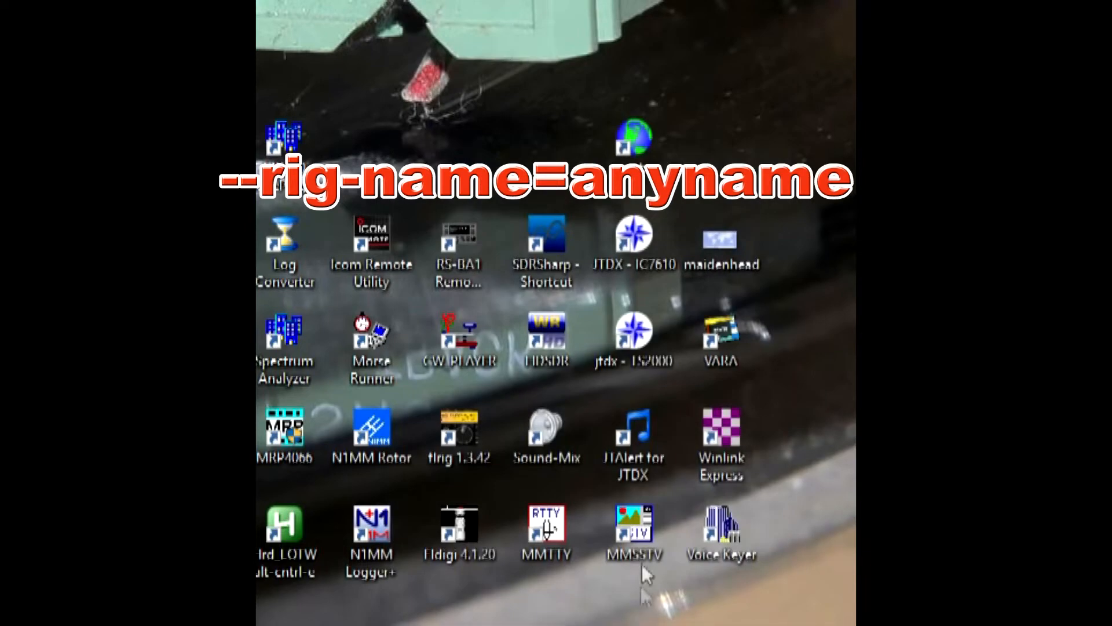
Inspect the properties of the JTDX - IC7610 desktop shortcut and highlight the rig-name parameter in its target, leaving without changes.
right_click(622, 255)
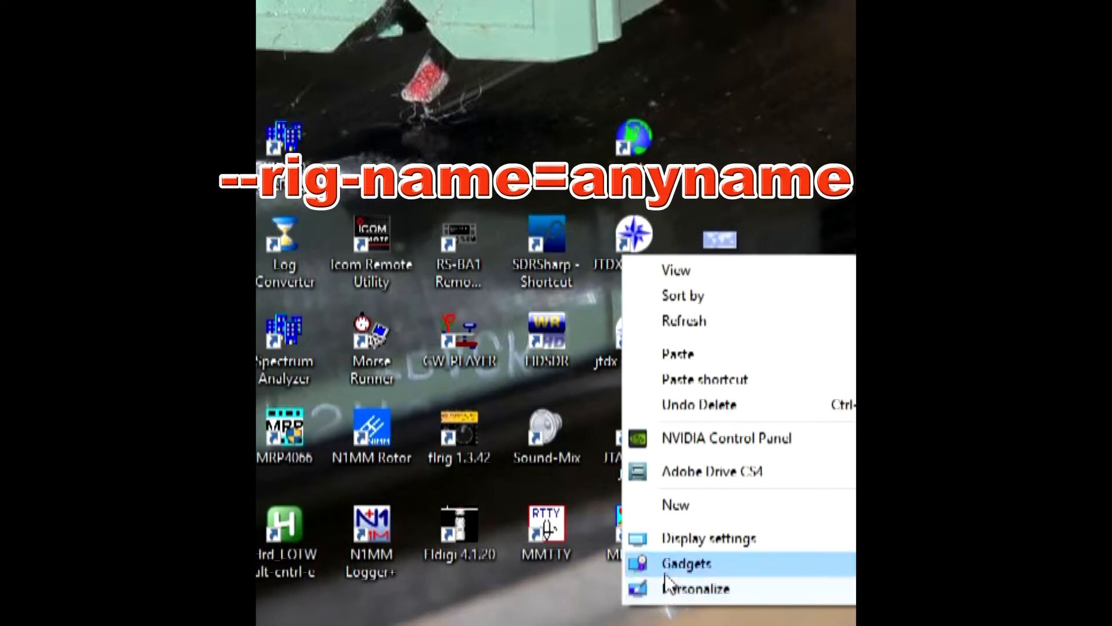
left_click(618, 244)
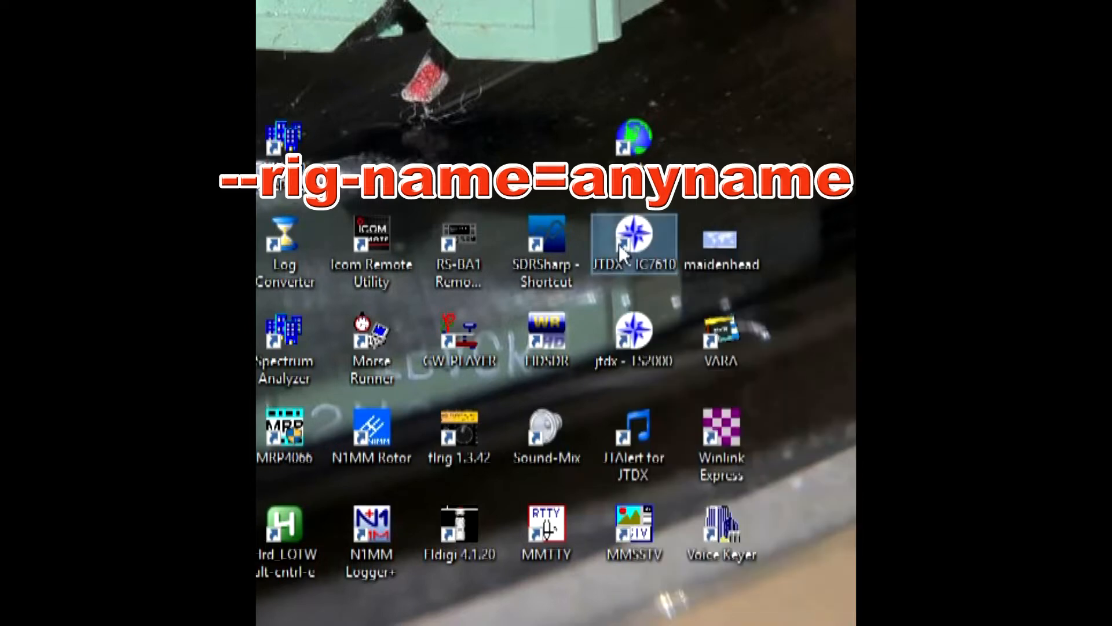
right_click(618, 245)
left_click(663, 226)
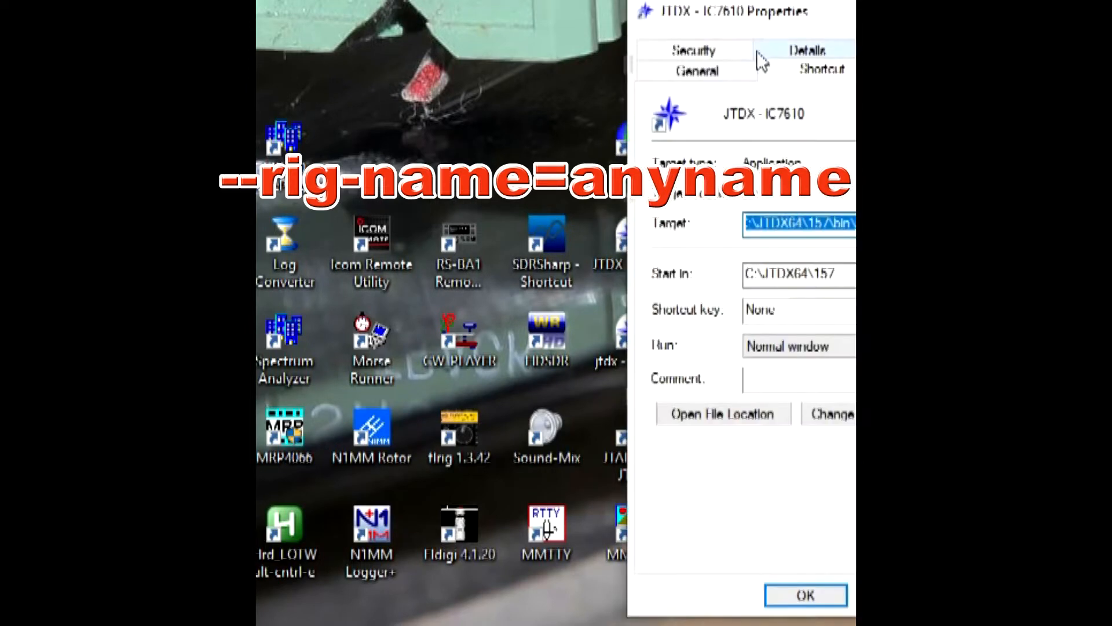
left_click_drag(777, 16, 460, 30)
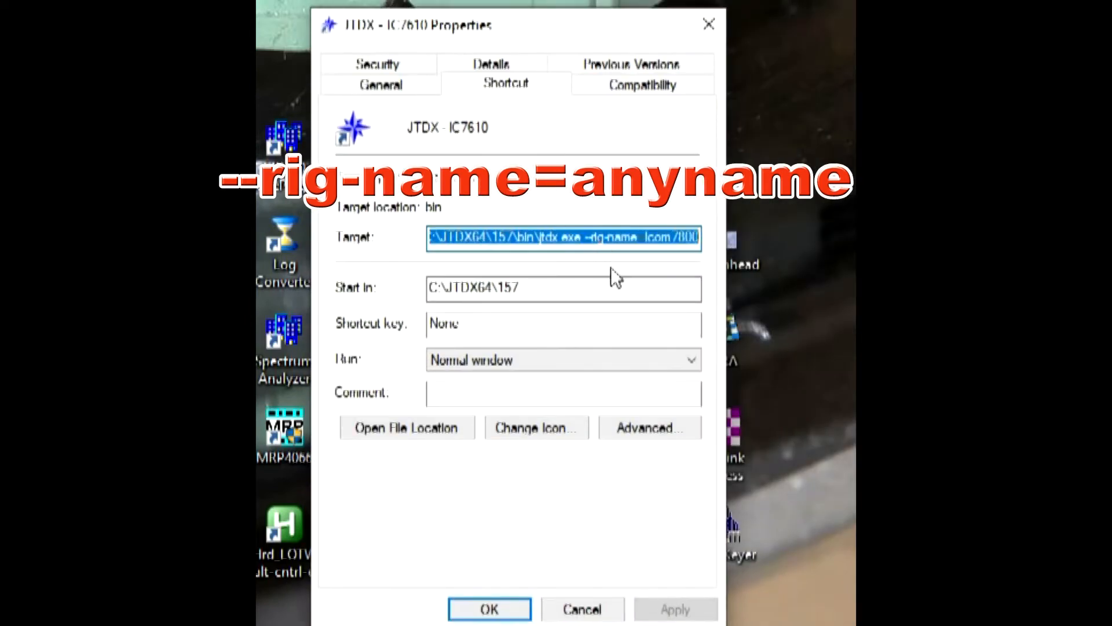
left_click(639, 243)
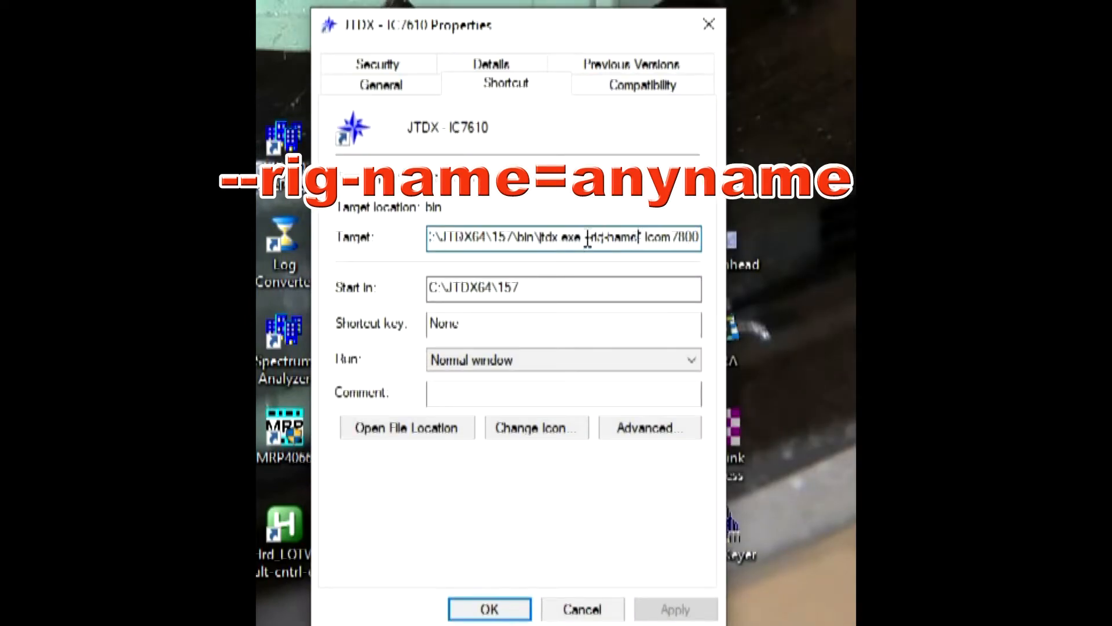
left_click_drag(586, 237, 738, 252)
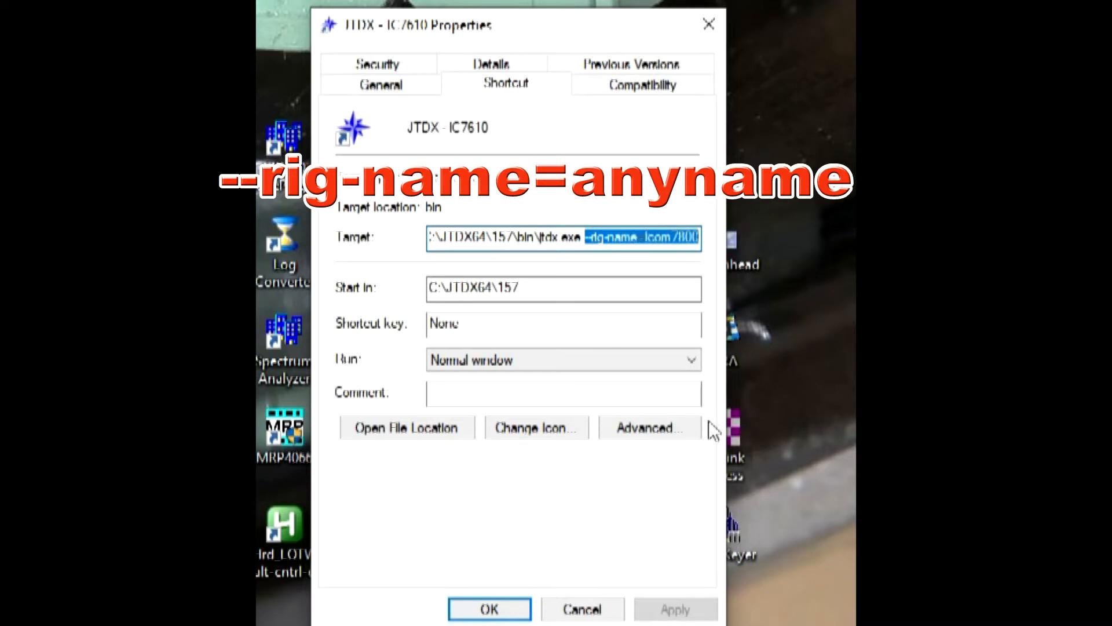
left_click(583, 610)
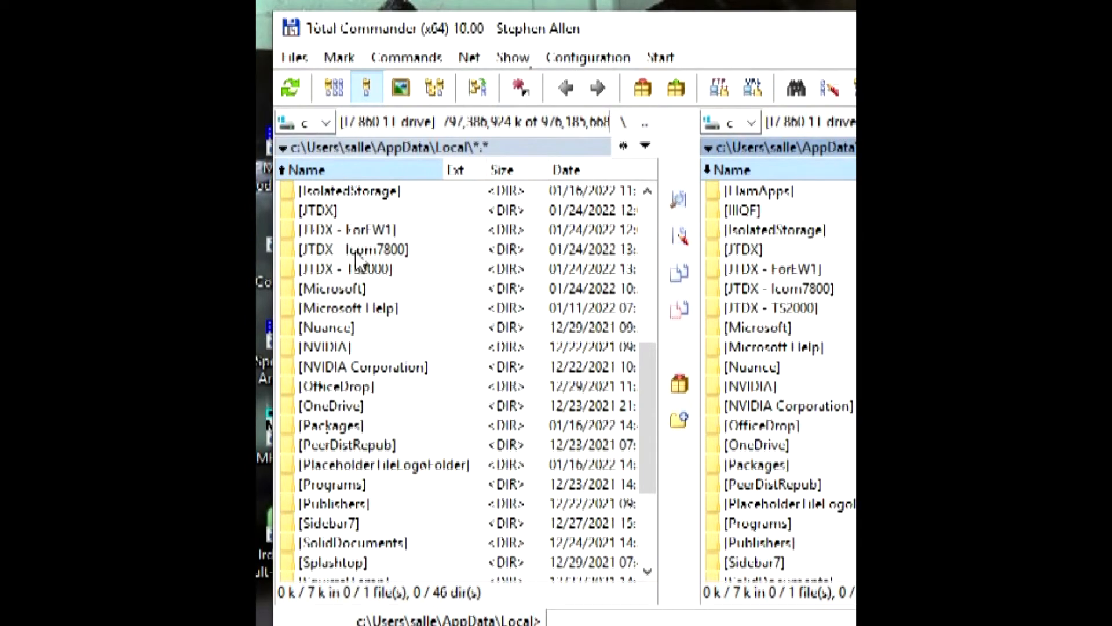
In Total Commander, open the JTDX - Icom7800 folder under AppData\Local and point out its wsjtx_log.adi and JTDX - Icom7800.ini files.
left_click(351, 250)
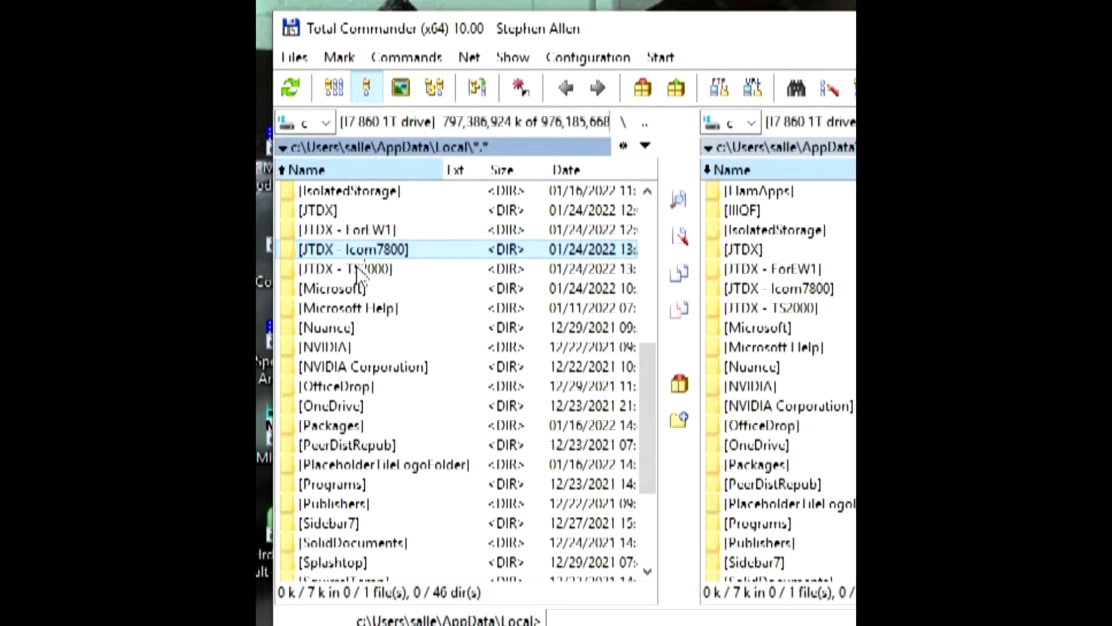
left_click(357, 270)
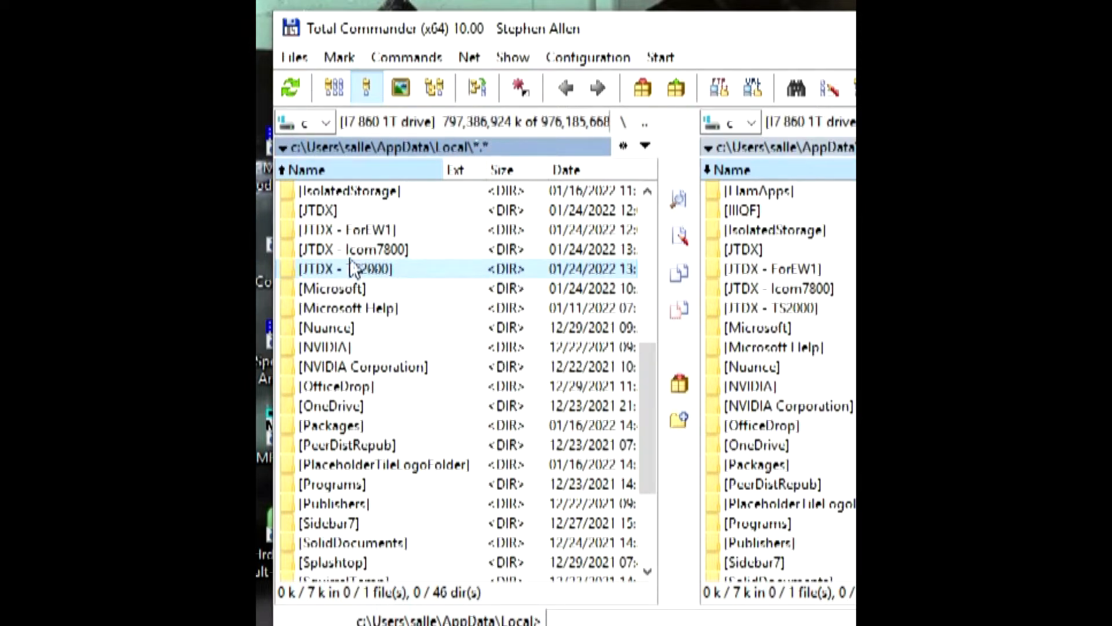
key("Up")
key("Return")
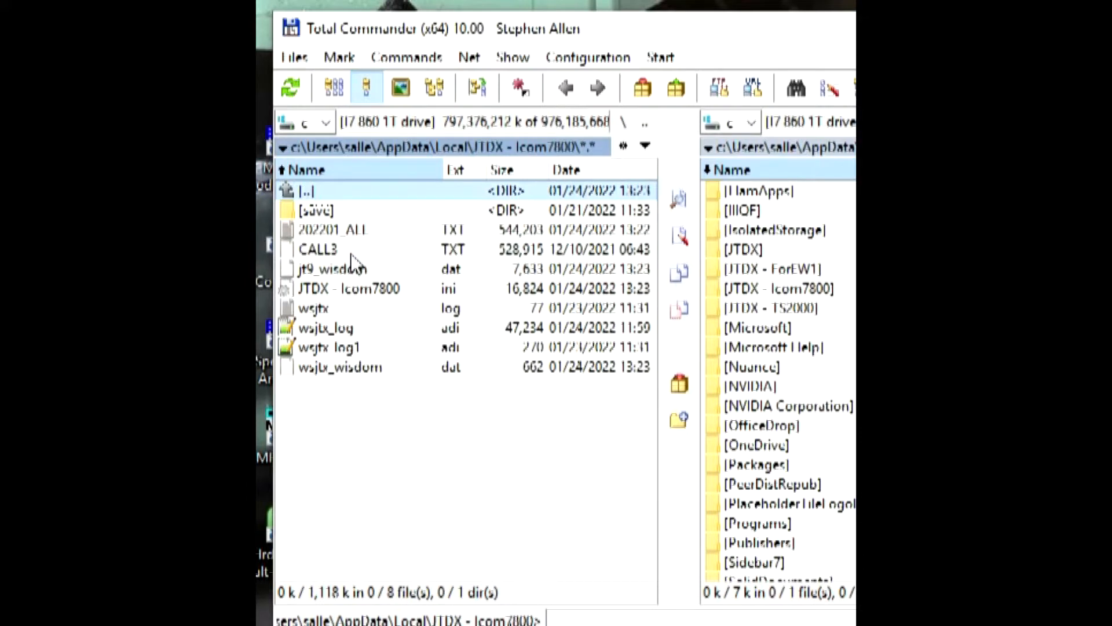
left_click(452, 331)
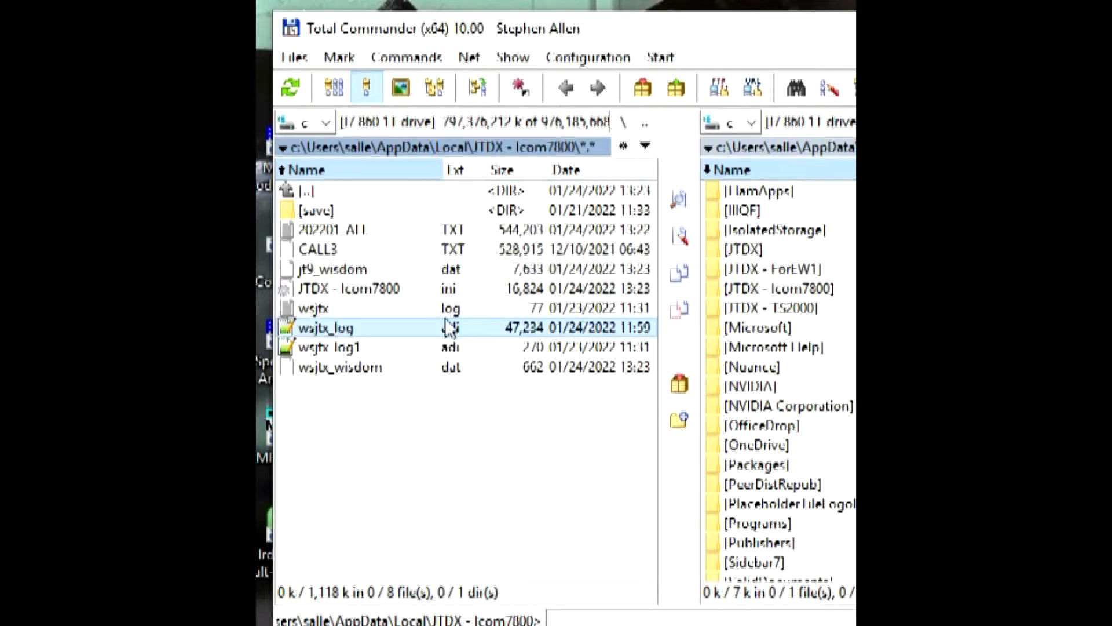
left_click(428, 291)
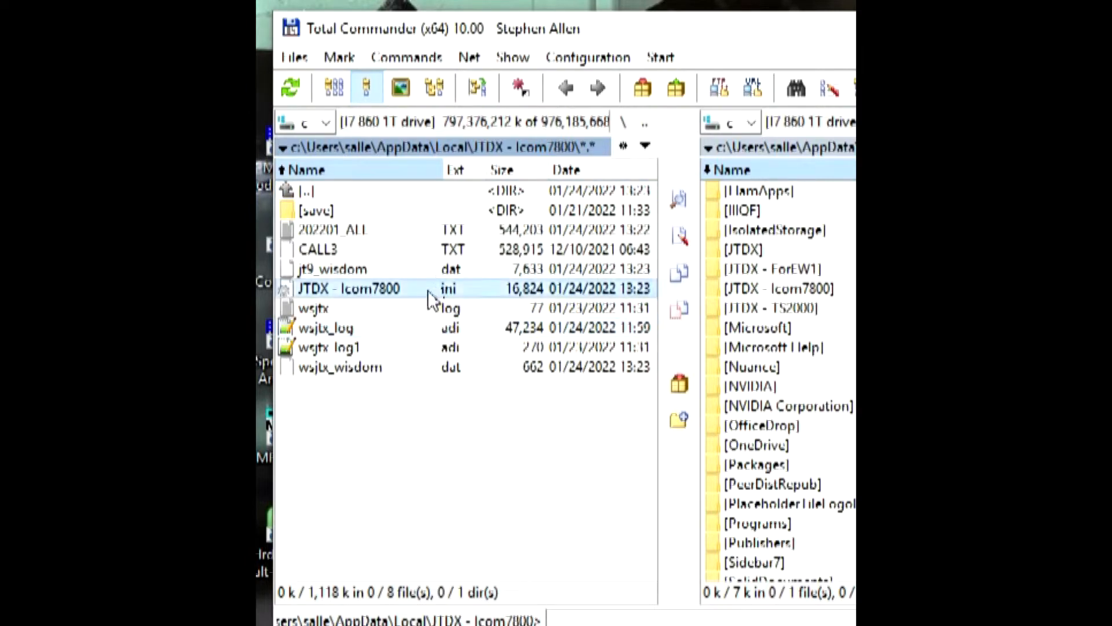
Go back to AppData\Local, open the JTDX - TS2000 folder and point out its JTDX - TS2000.ini file.
double_click(328, 200)
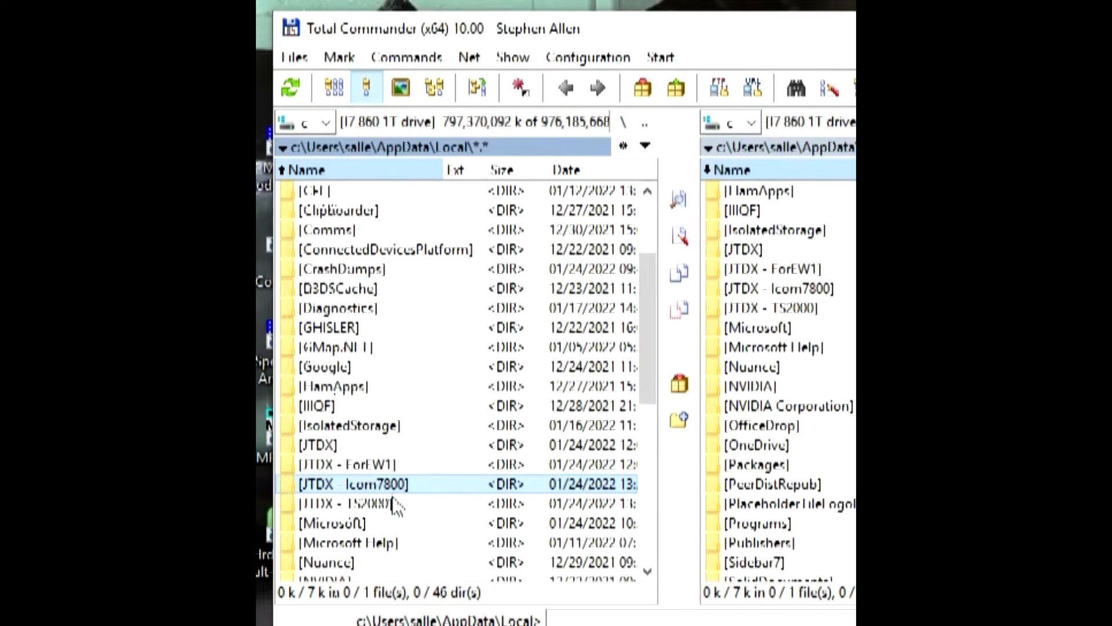
double_click(393, 506)
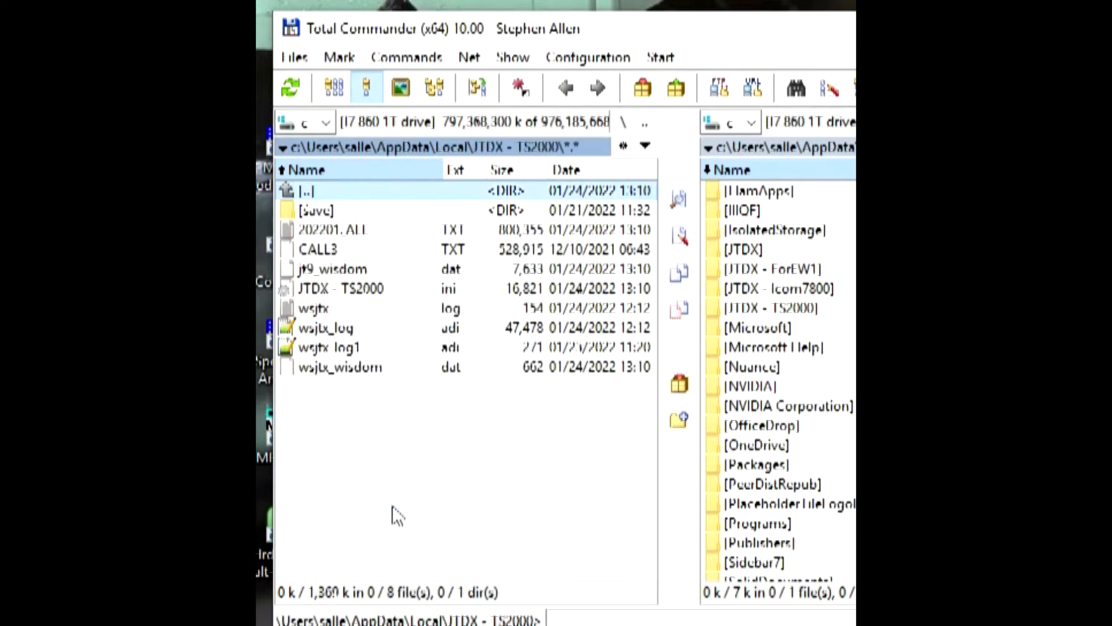
left_click(352, 295)
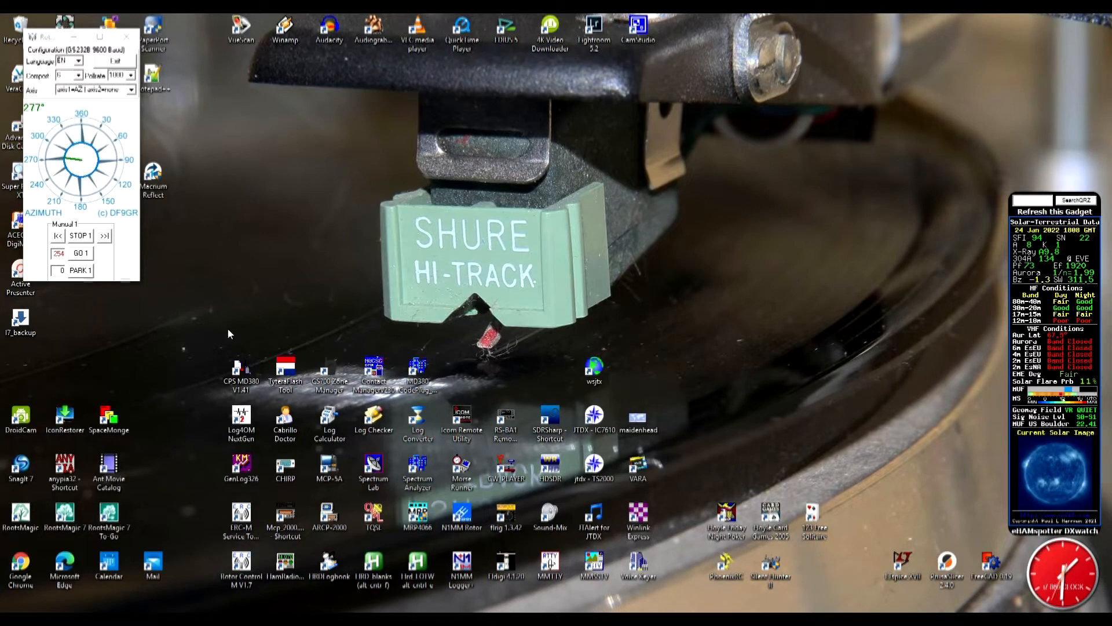
Launch the TS2000 instance of JTDX on 20m together with JTAlert for JTDX, and answer the CQ station listed in the Callsigns window.
left_click(602, 472)
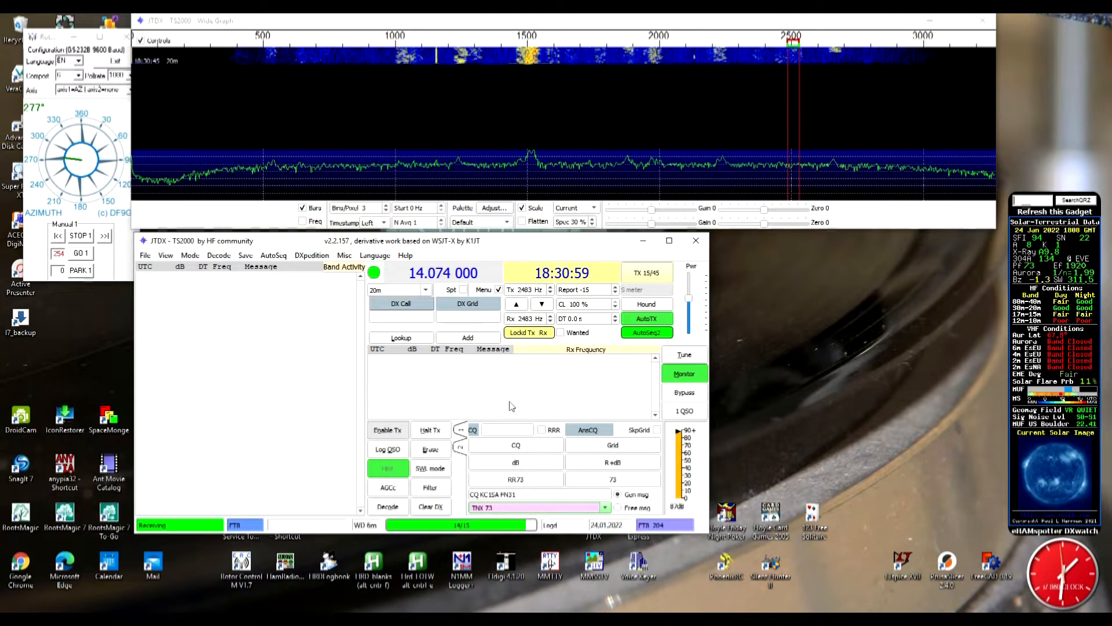
left_click(425, 291)
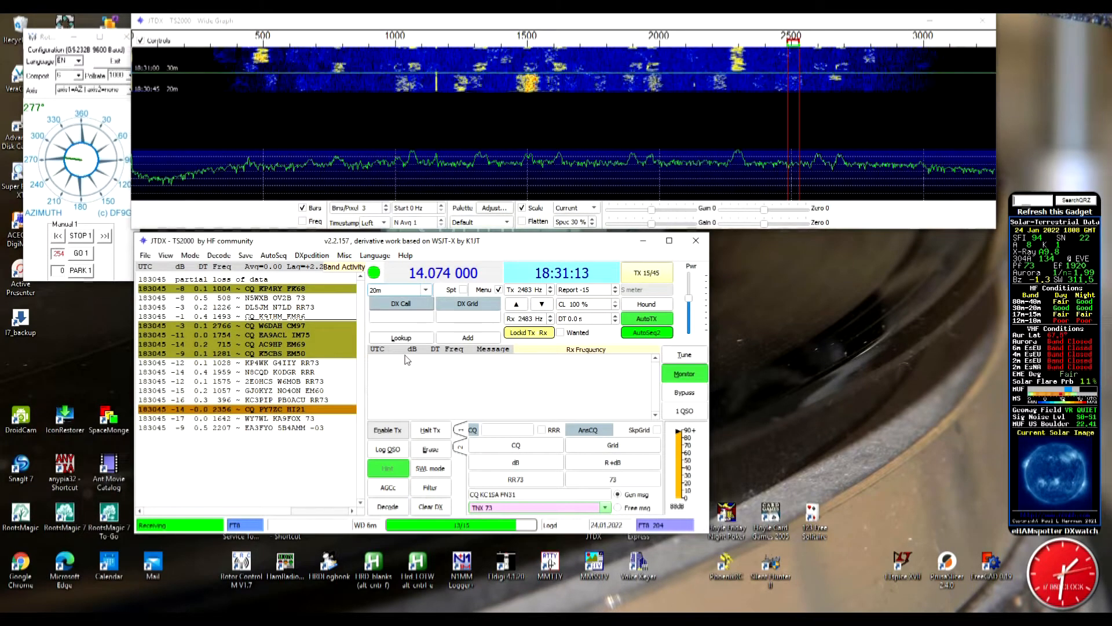
double_click(592, 542)
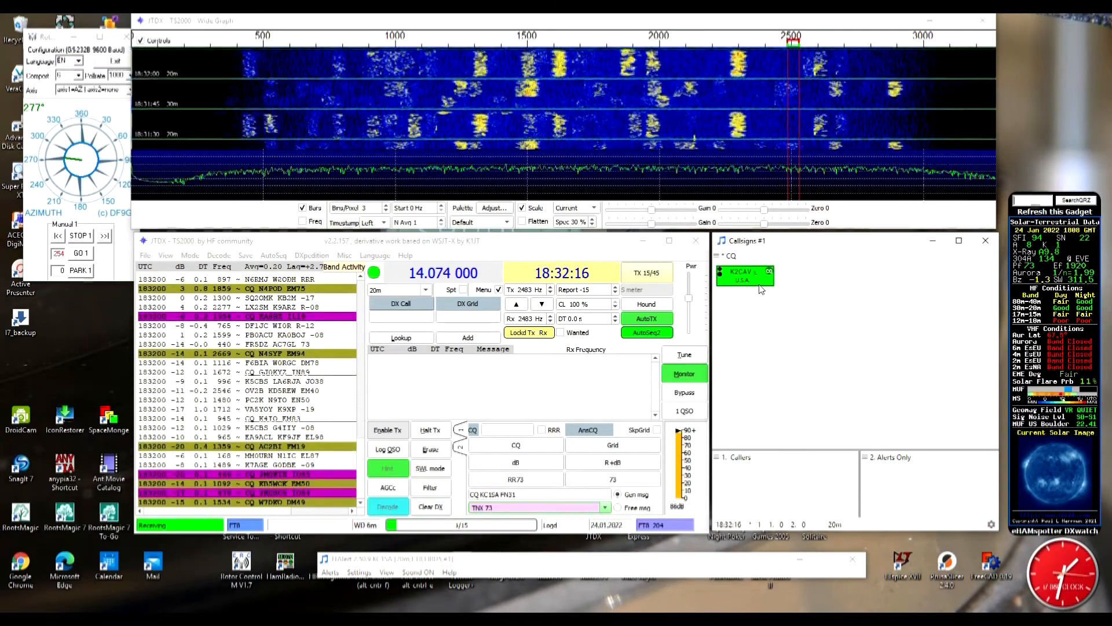
left_click(756, 280)
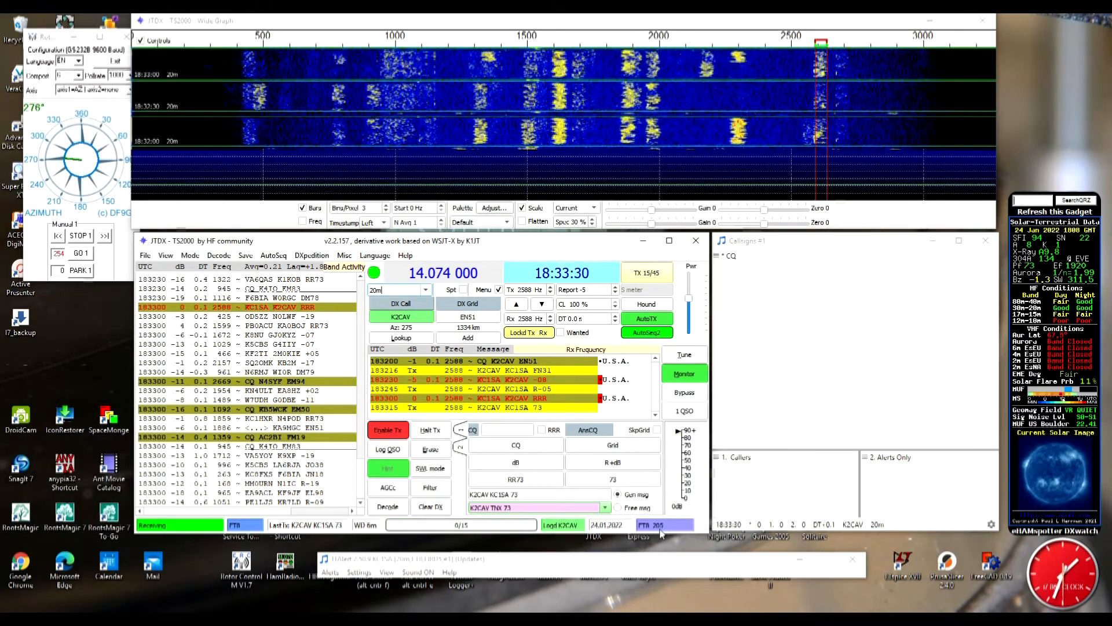
Return to the desktop, launch the JTDX - IC7610 instance and slightly reduce the height of its main window.
key("super+d")
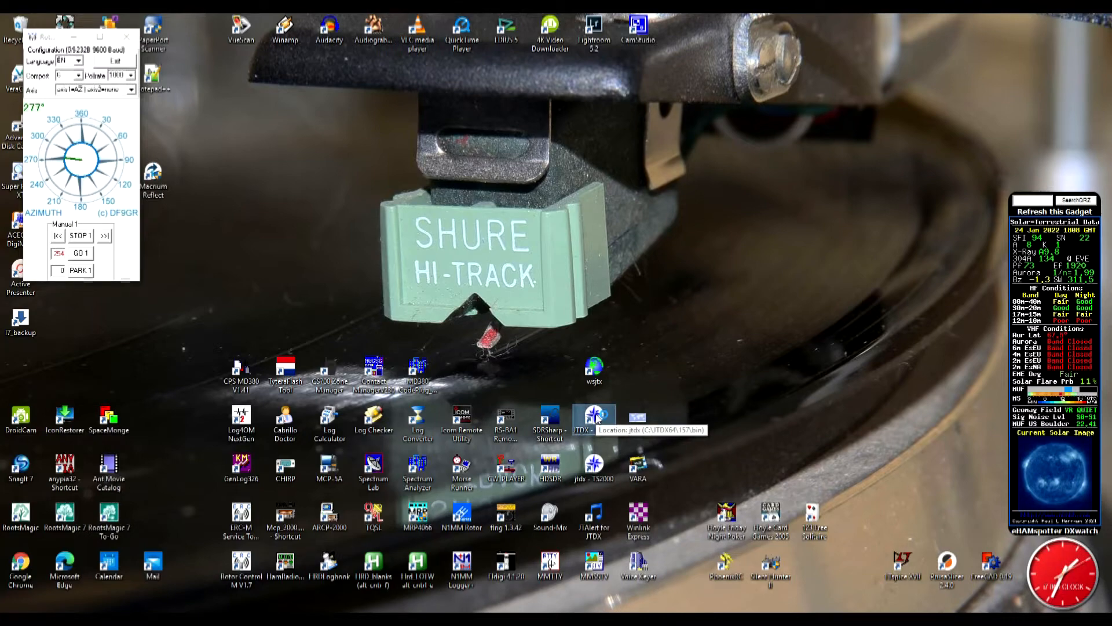
double_click(595, 416)
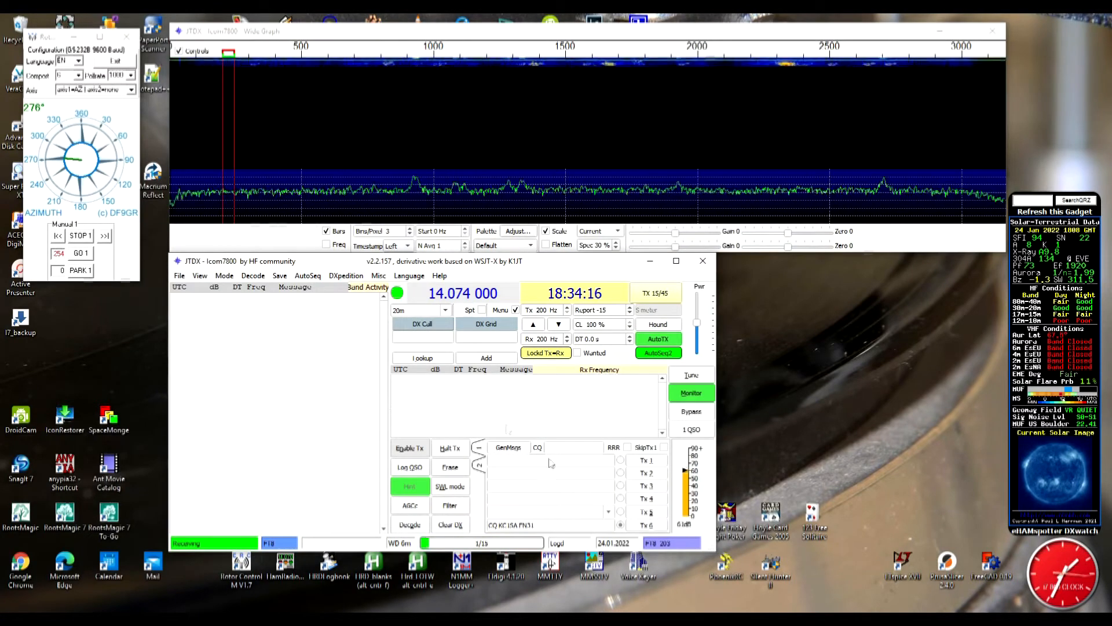
left_click_drag(588, 551, 589, 532)
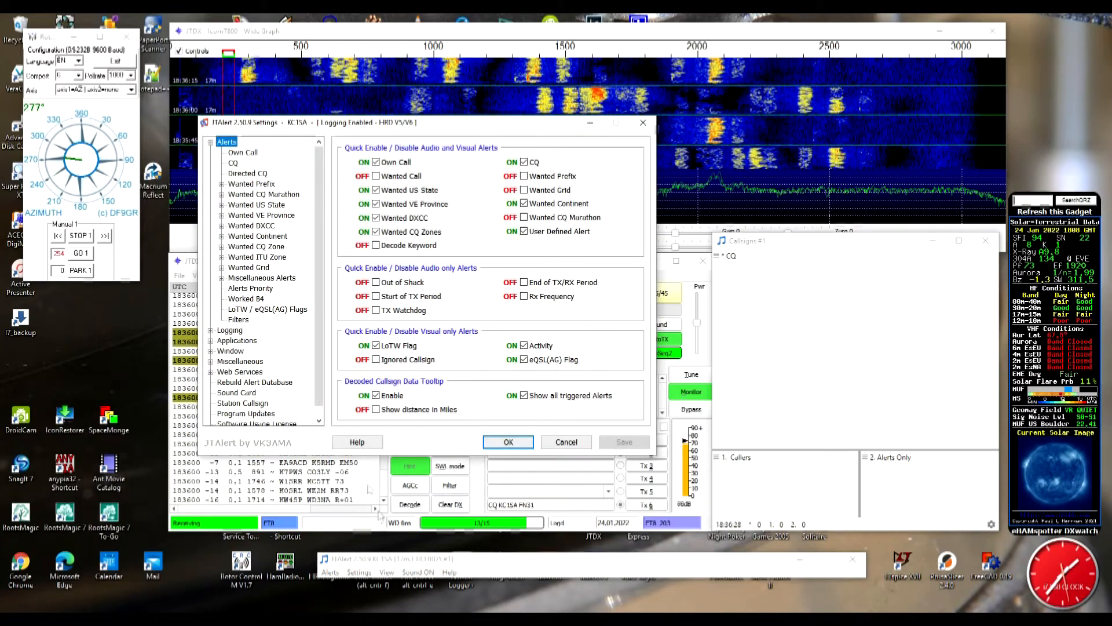
Review the HRD V5/V6 logging settings in JTAlert, including the DSN names available for a Version 5 log.
left_click(211, 330)
left_click(249, 382)
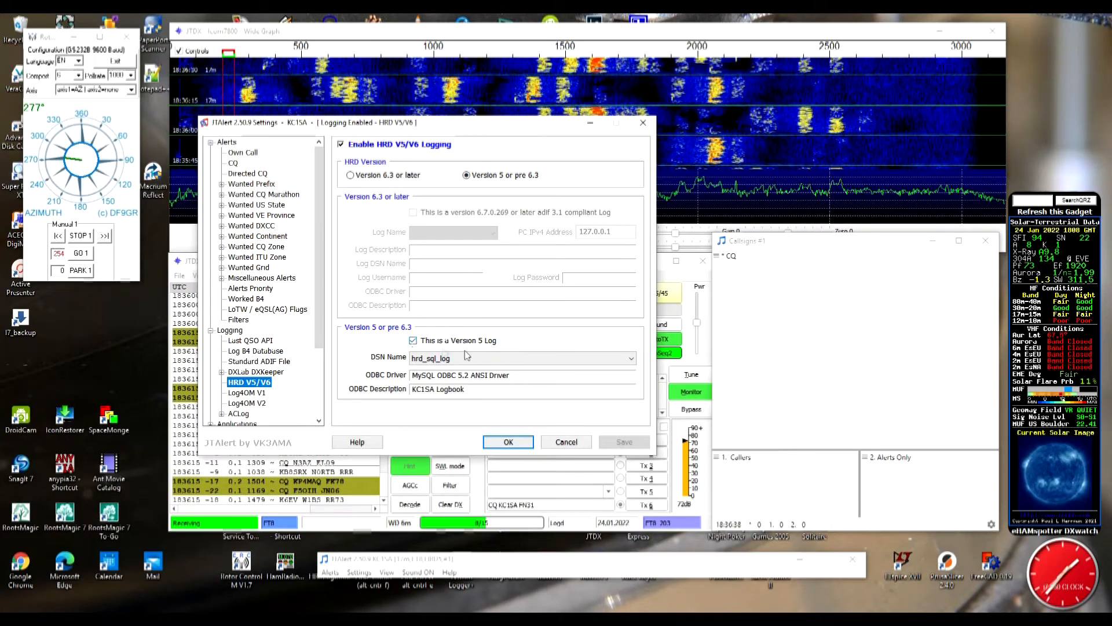
left_click(630, 360)
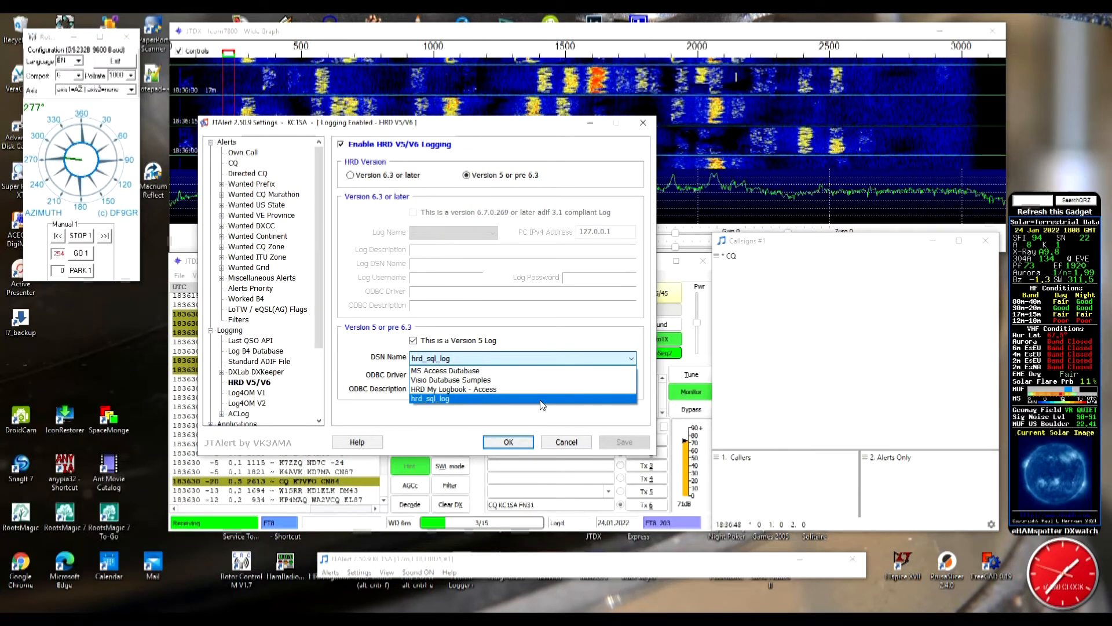
left_click(586, 316)
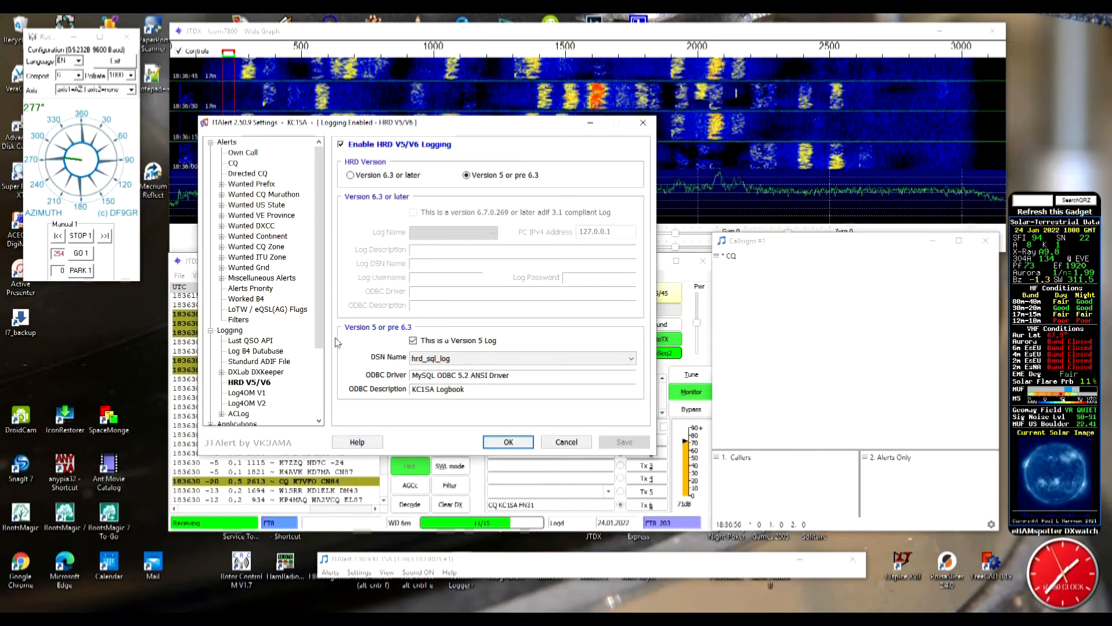
Review the Auto-Start entries under JTAlert's Applications settings and close the settings without saving.
left_click_drag(321, 325, 321, 356)
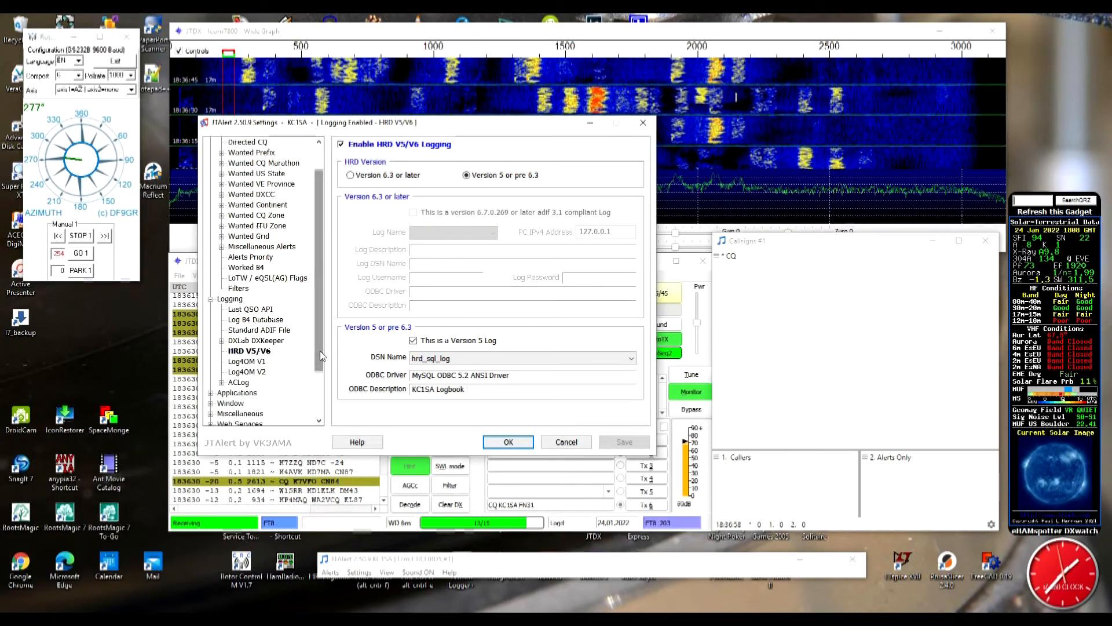
left_click(211, 393)
left_click(228, 394)
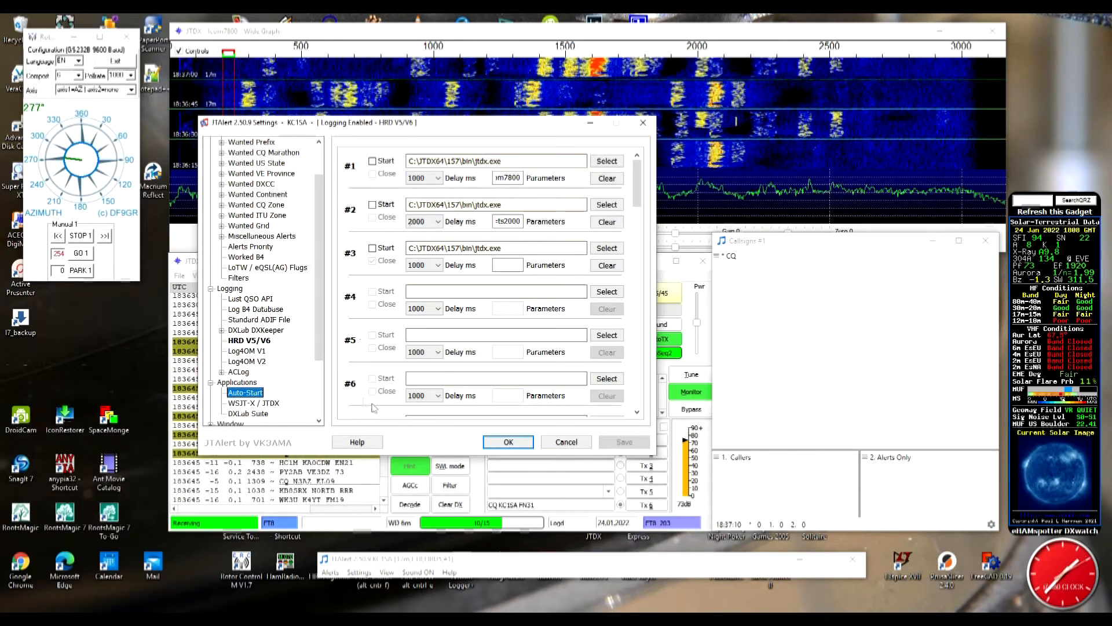
left_click(550, 444)
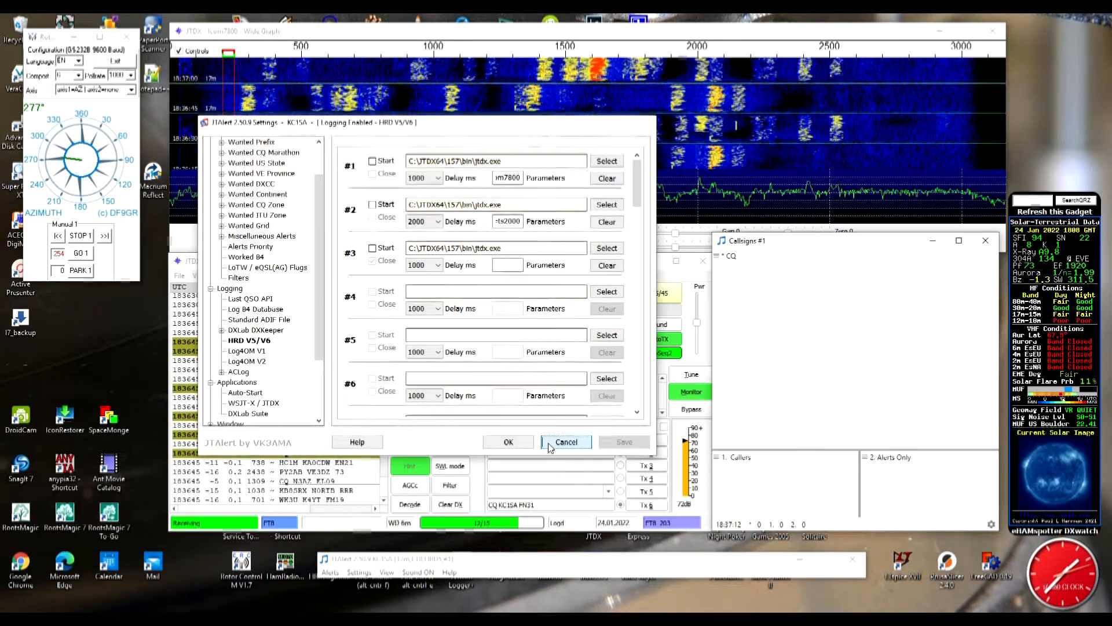
Review the General, Radio, Audio and Reporting settings of the Icom7800 JTDX instance and close them without saving.
left_click(179, 276)
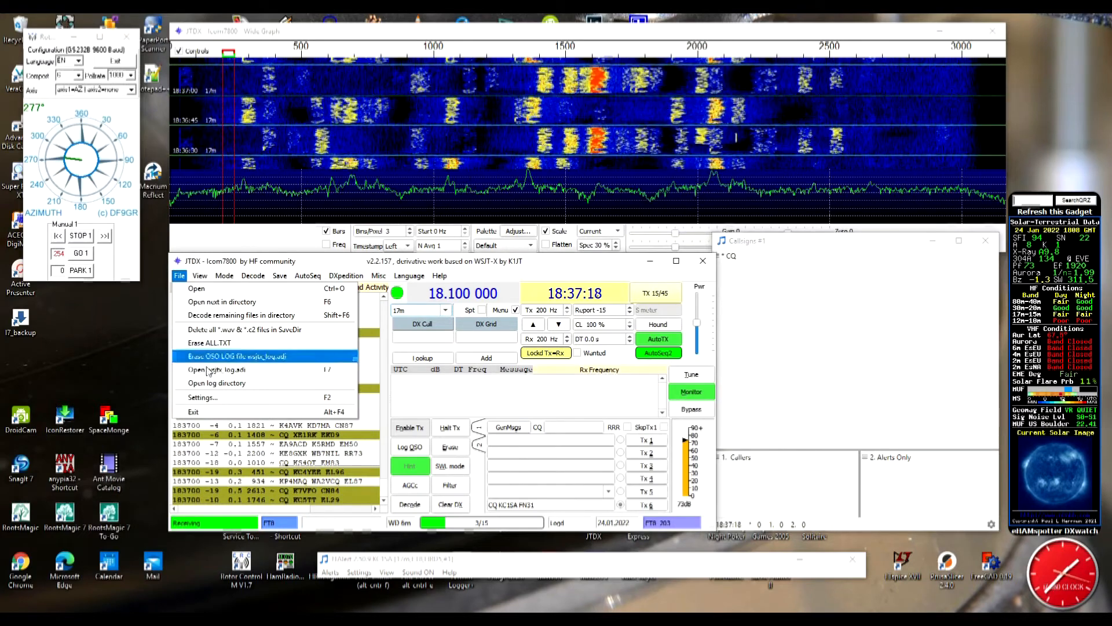
left_click(213, 399)
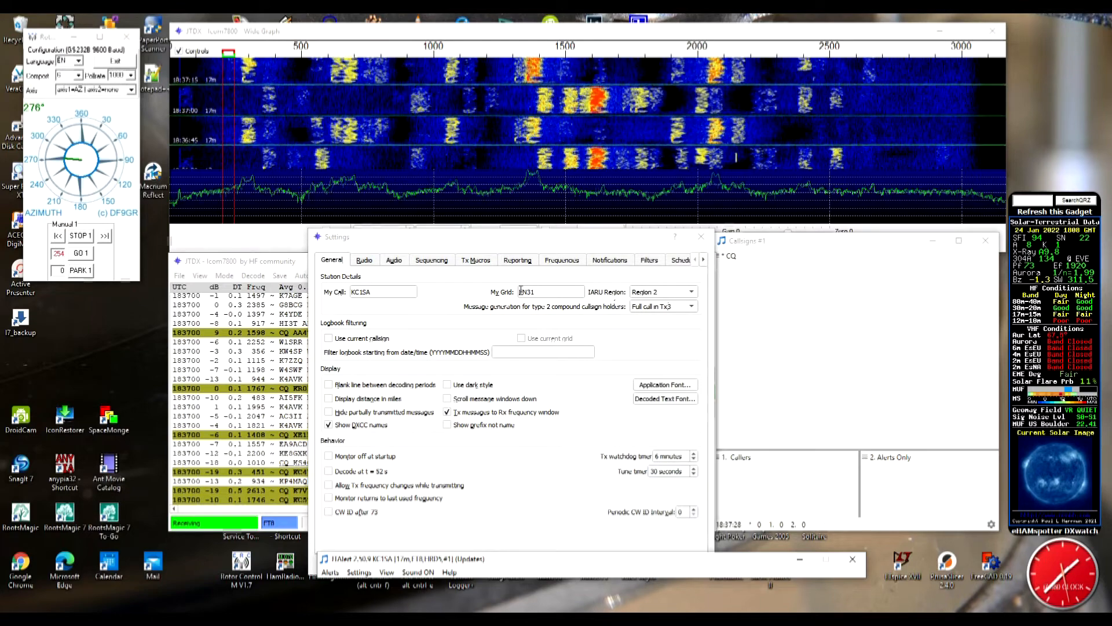
left_click(365, 260)
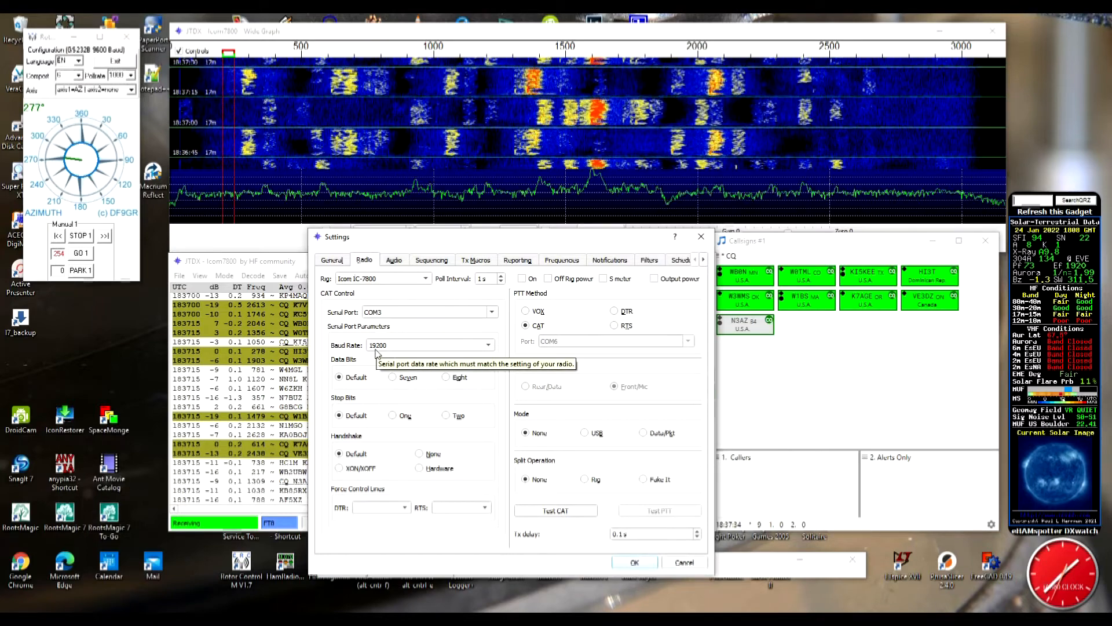
left_click(394, 261)
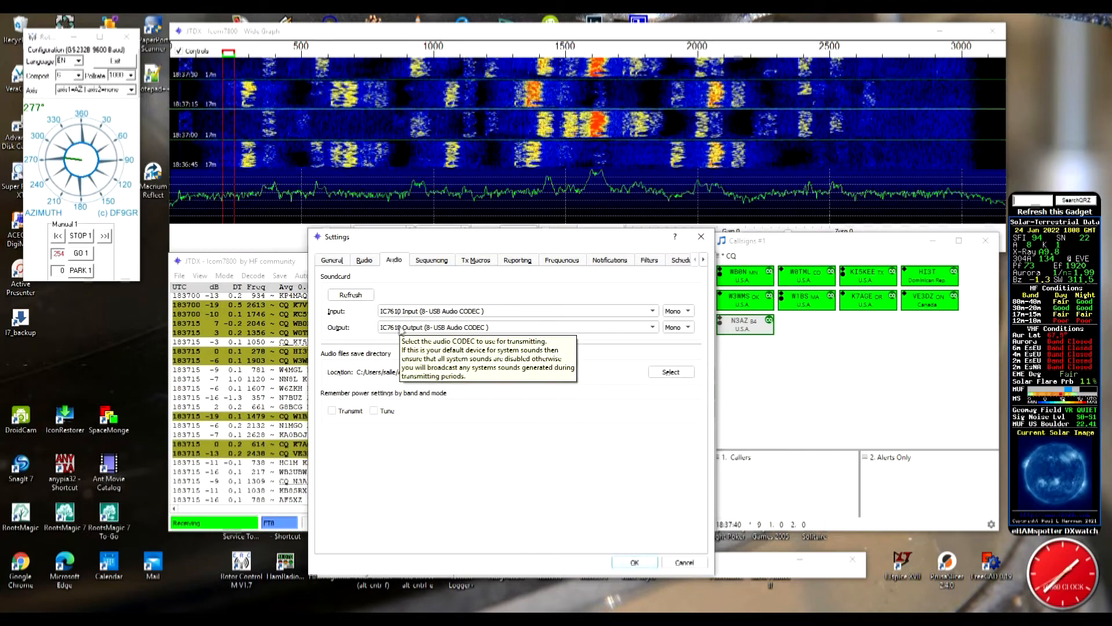
left_click(515, 266)
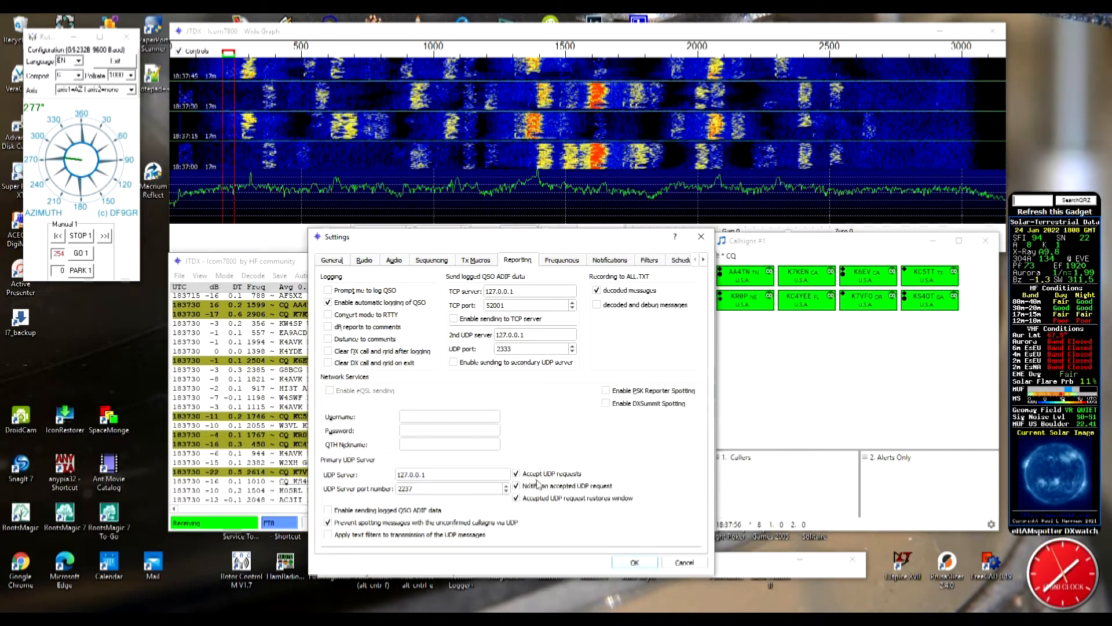
left_click(672, 568)
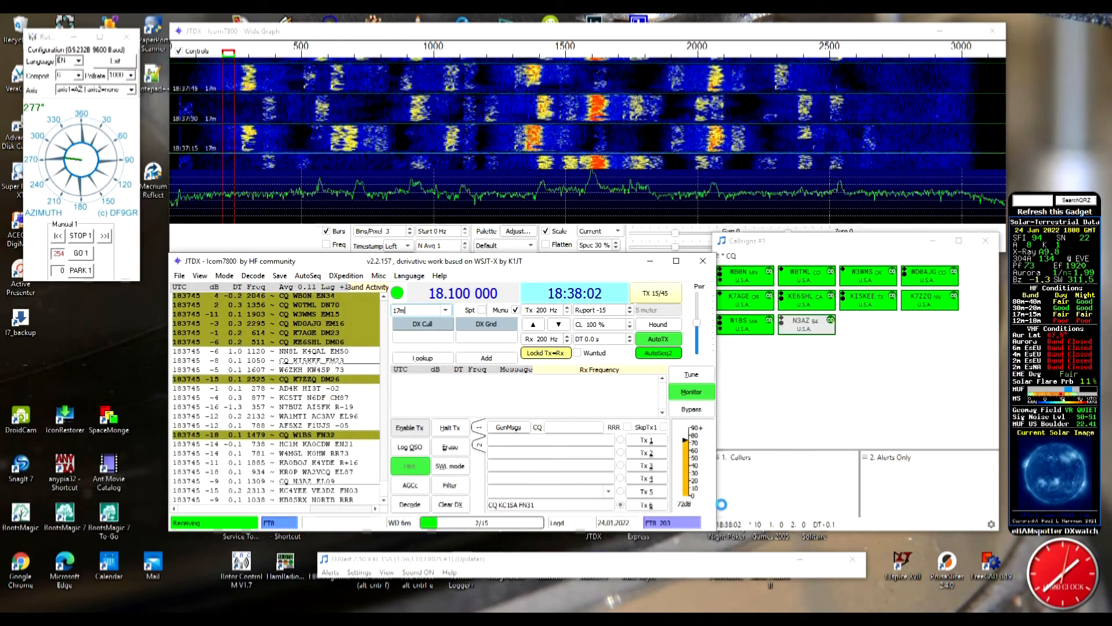
Close JTAlert and the Icom7800 instance of JTDX, and launch the jtdx - TS2000 instance from the desktop.
left_click(852, 560)
left_click(850, 557)
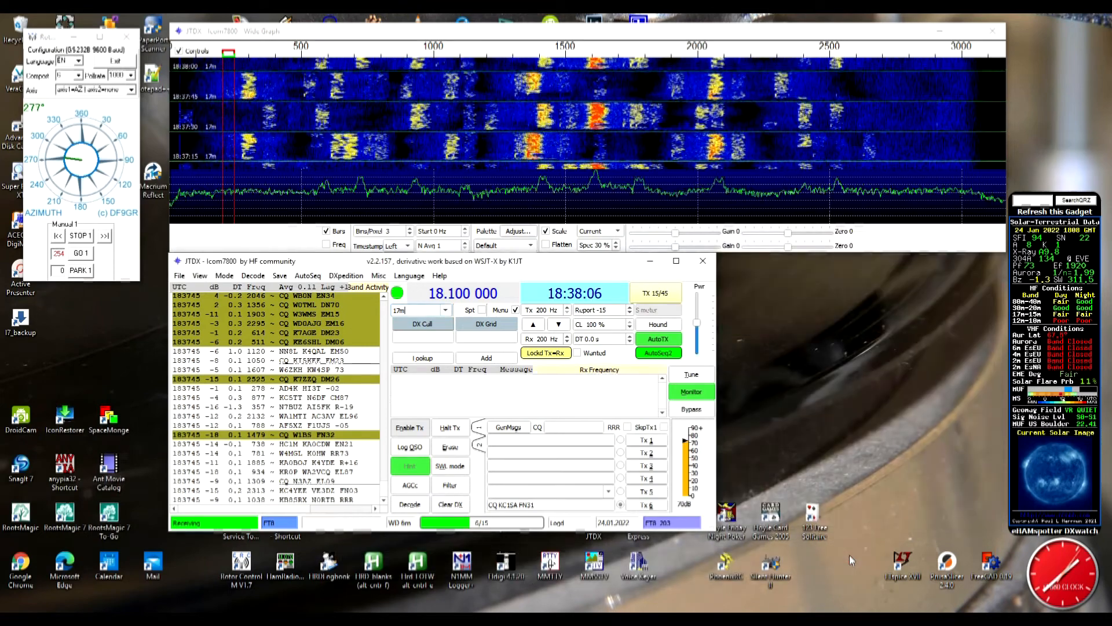
left_click(703, 261)
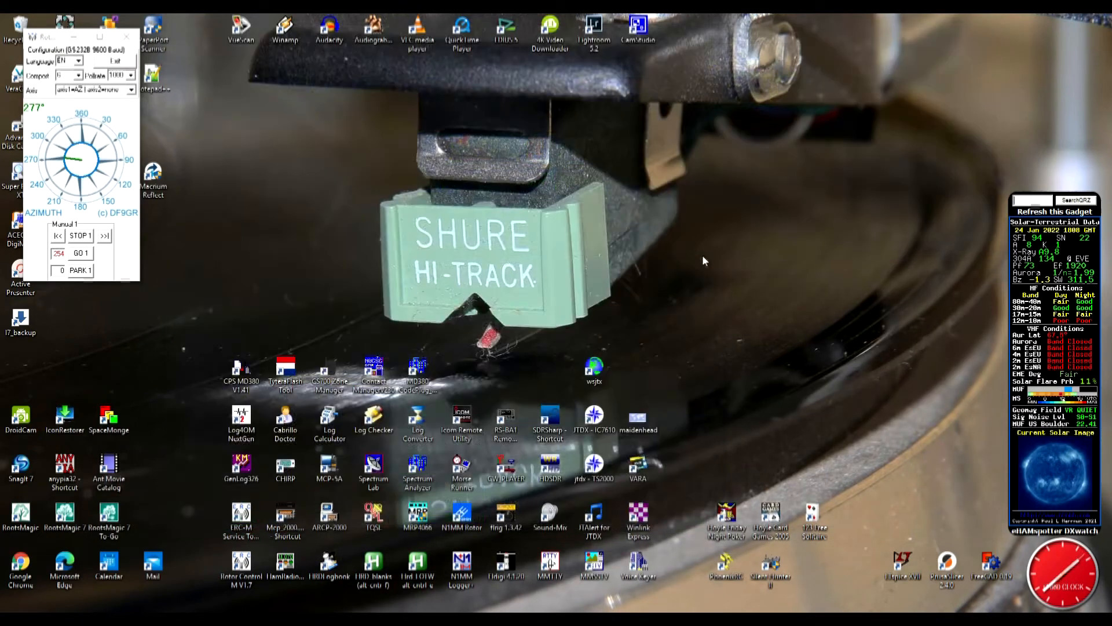
double_click(598, 459)
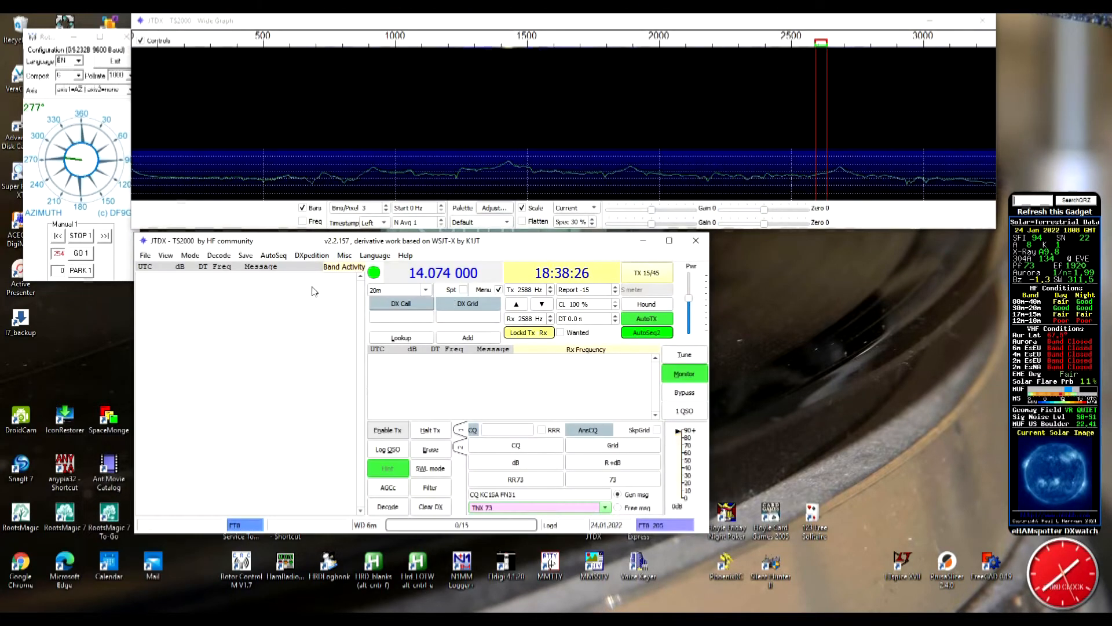
Review the Radio and Reporting settings of the TS2000 JTDX instance and close them without saving.
left_click(145, 256)
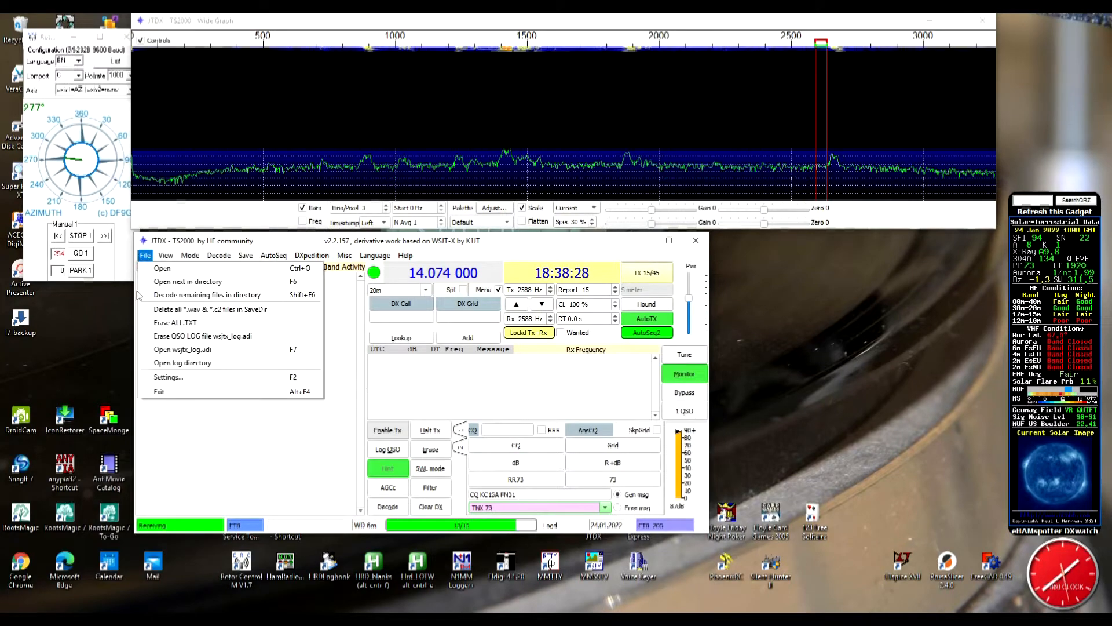
left_click(162, 376)
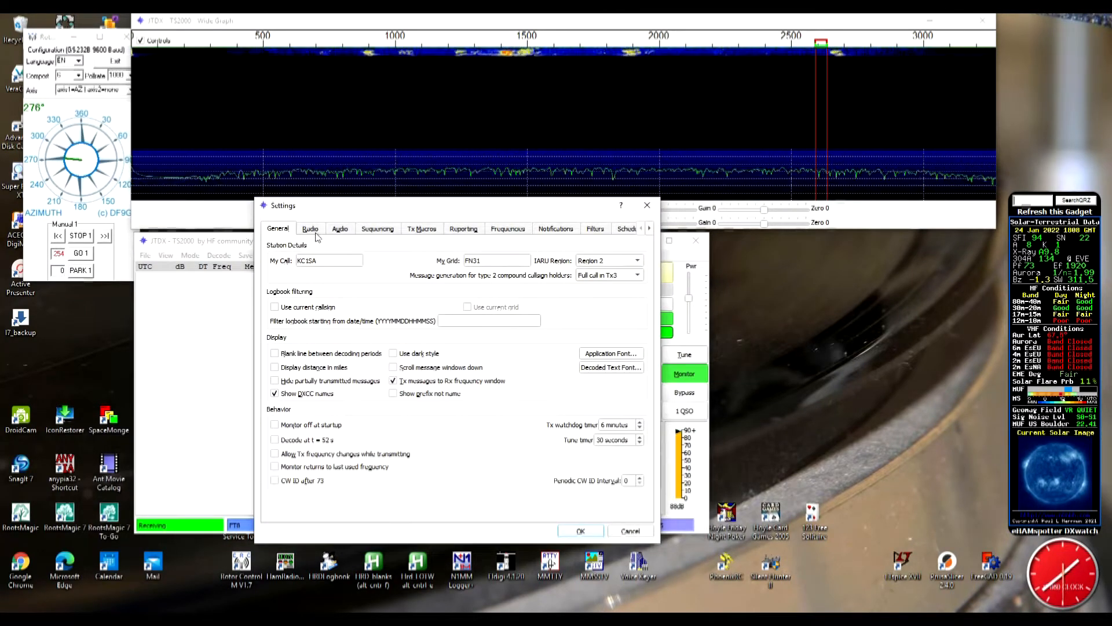
left_click(311, 229)
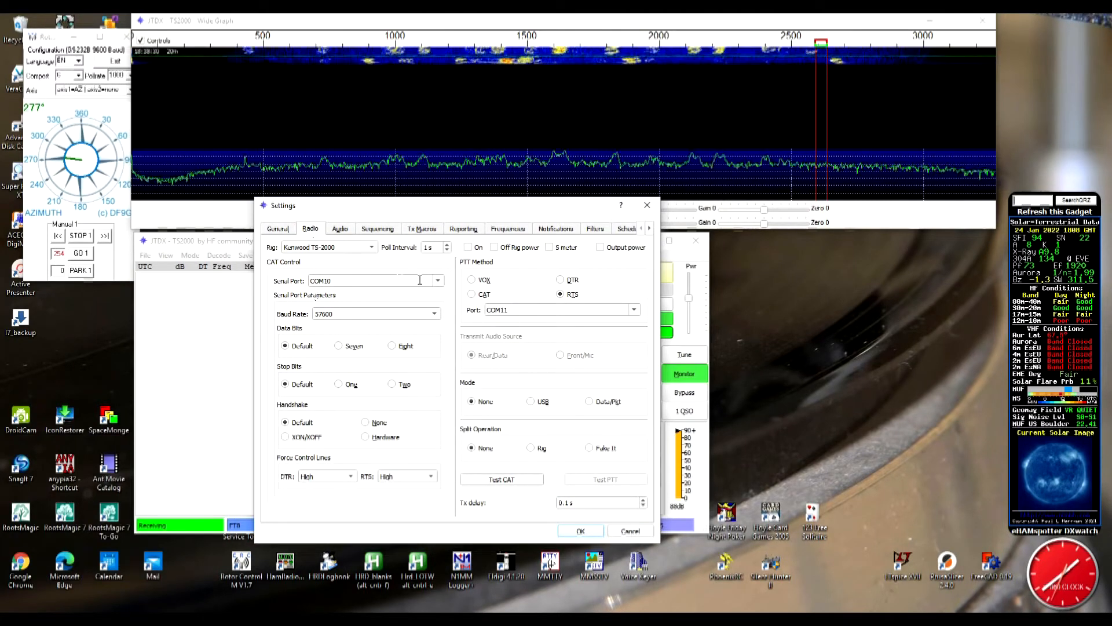
left_click(450, 231)
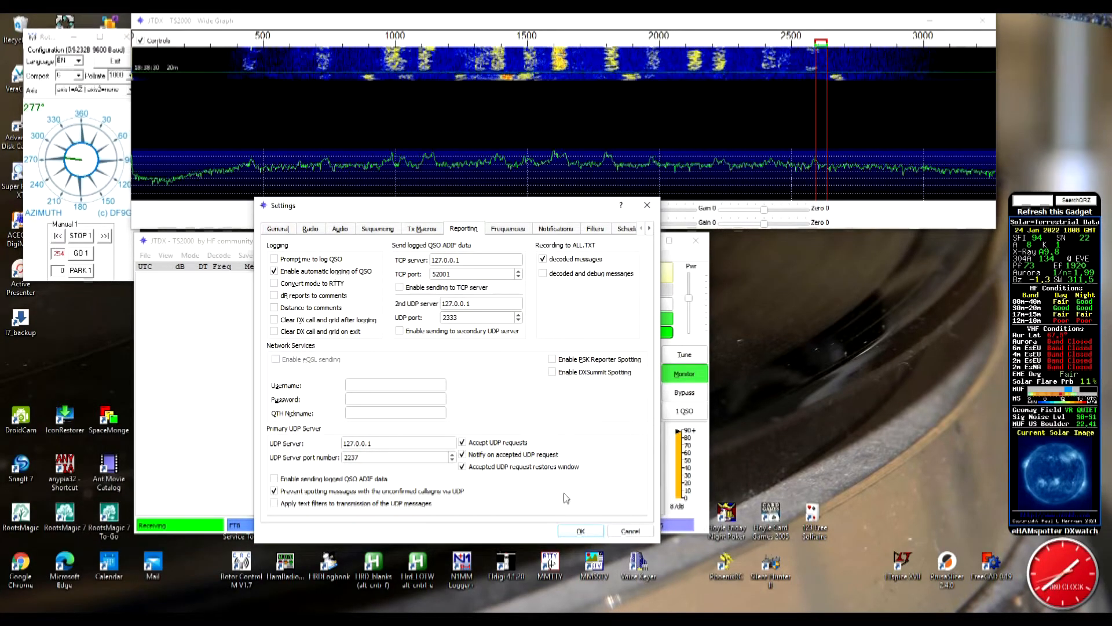
left_click(627, 532)
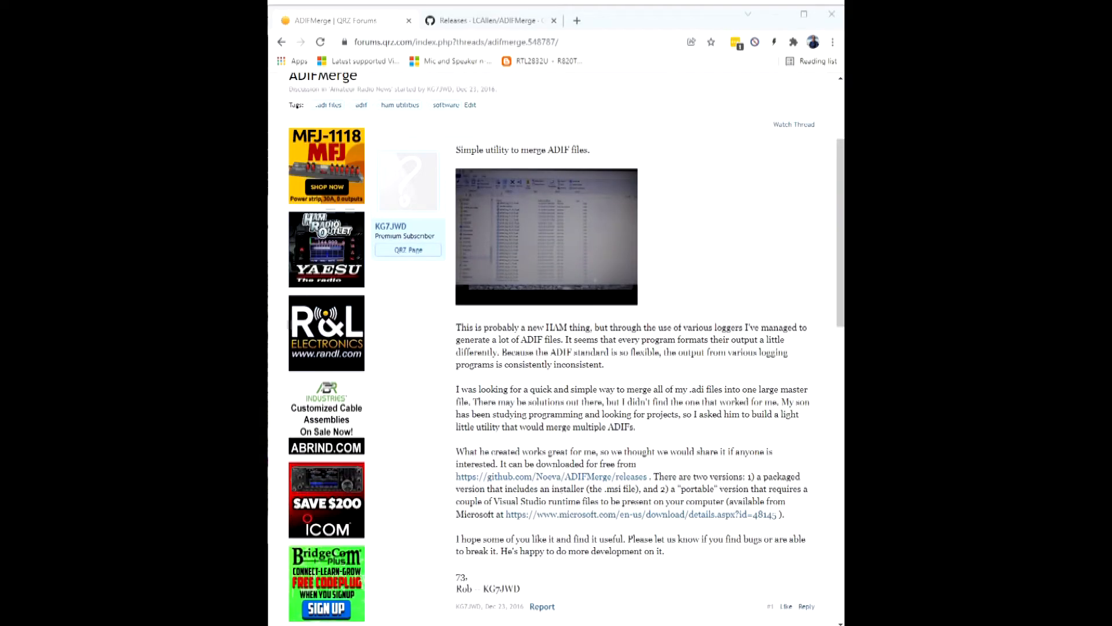
Switch to Total Commander, look through the JTDX instance folders under AppData\Local and reopen the JTDX - TS2000 folder.
left_click(688, 624)
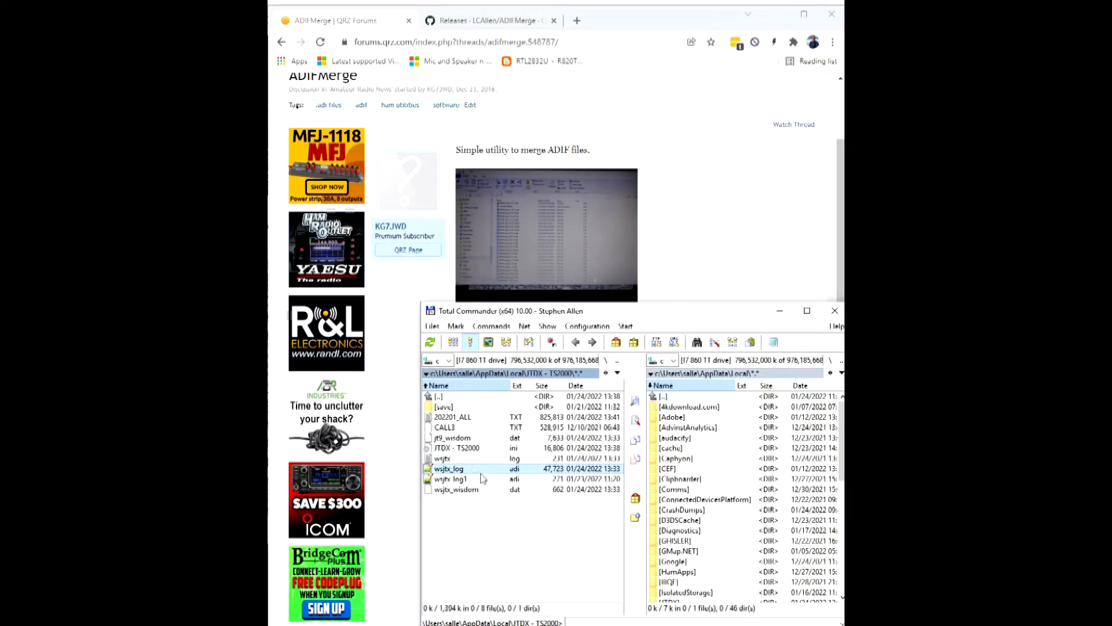
double_click(437, 398)
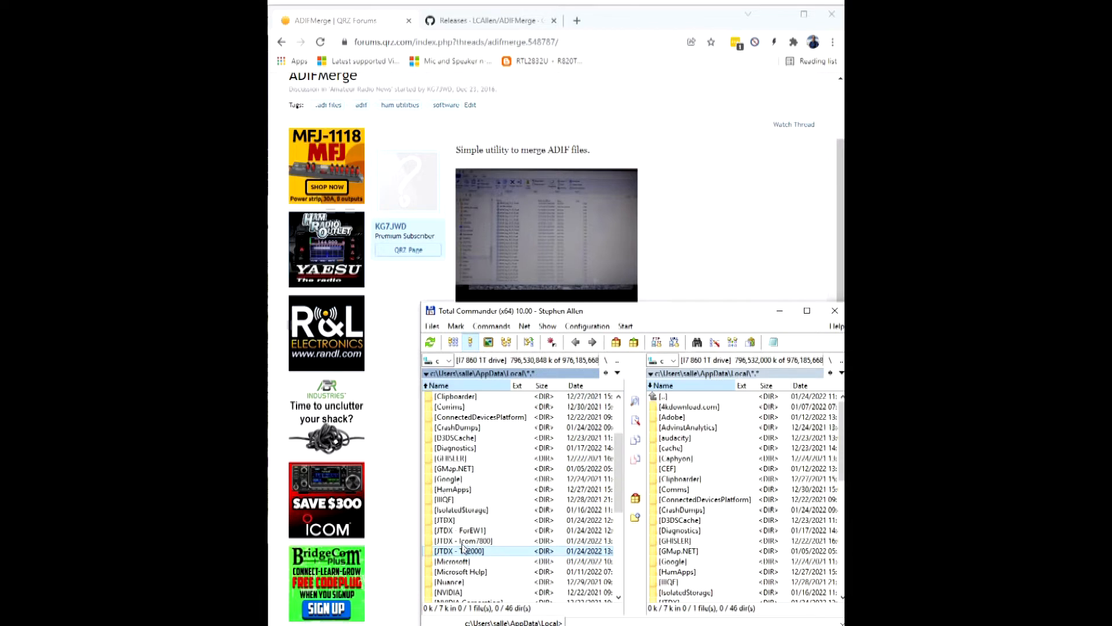
left_click(462, 542)
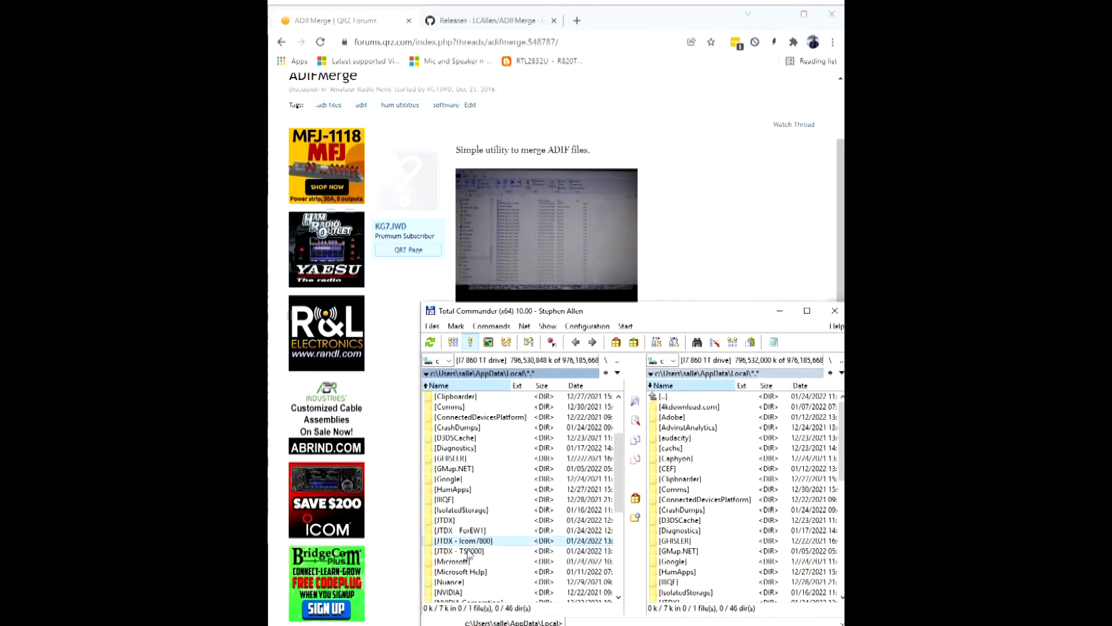
left_click(468, 551)
double_click(470, 552)
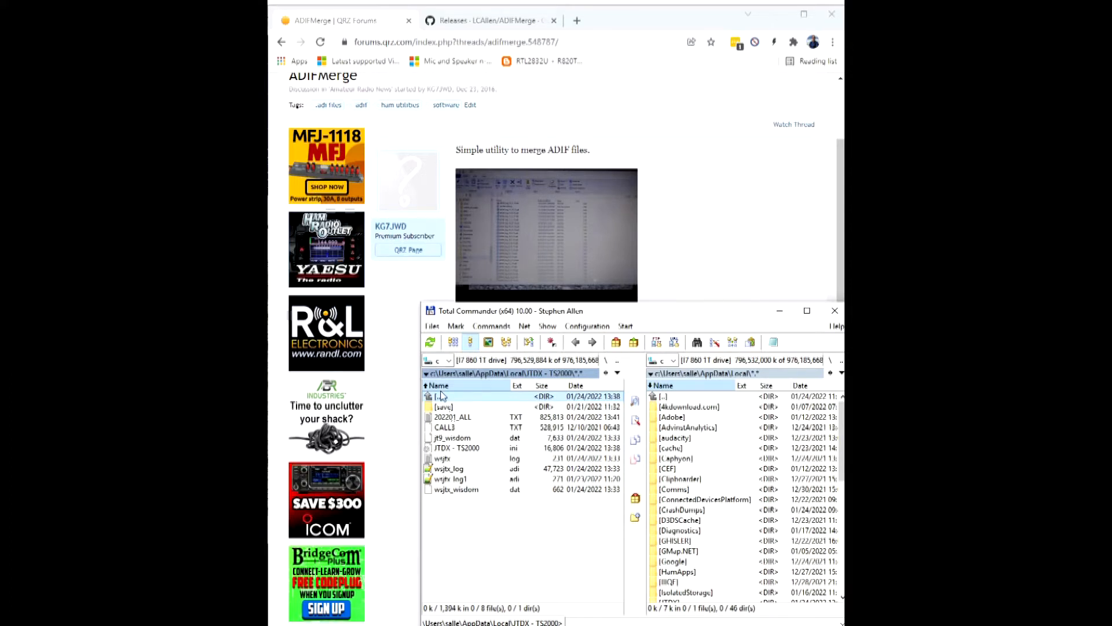
Open the JTDX - Icom7800 folder in the second file pane alongside the JTDX - TS2000 folder.
left_click(664, 360)
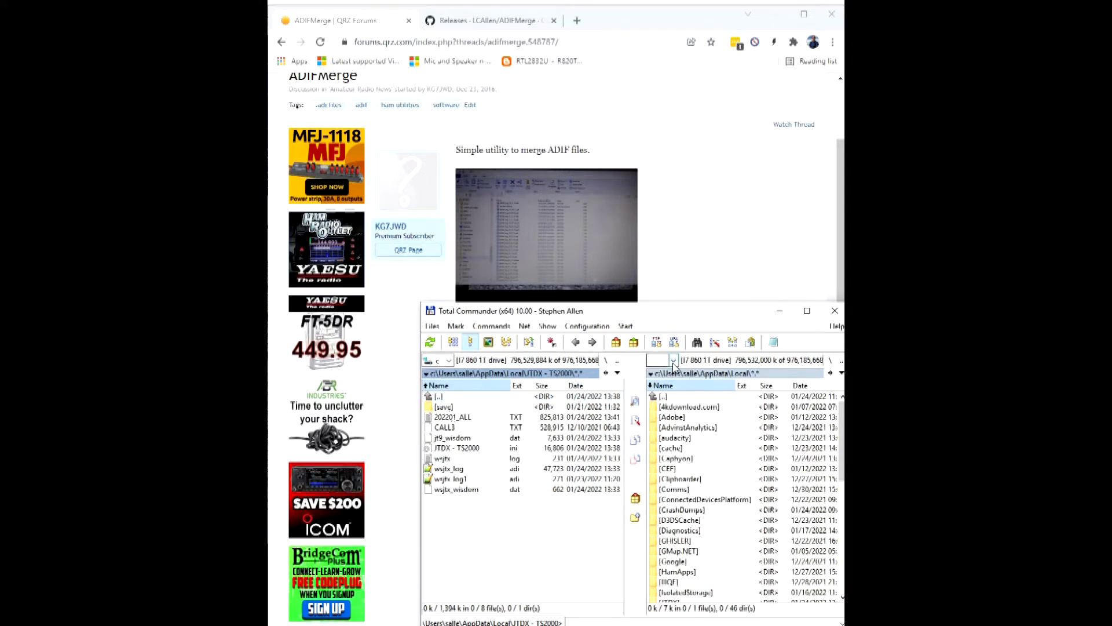
left_click(670, 384)
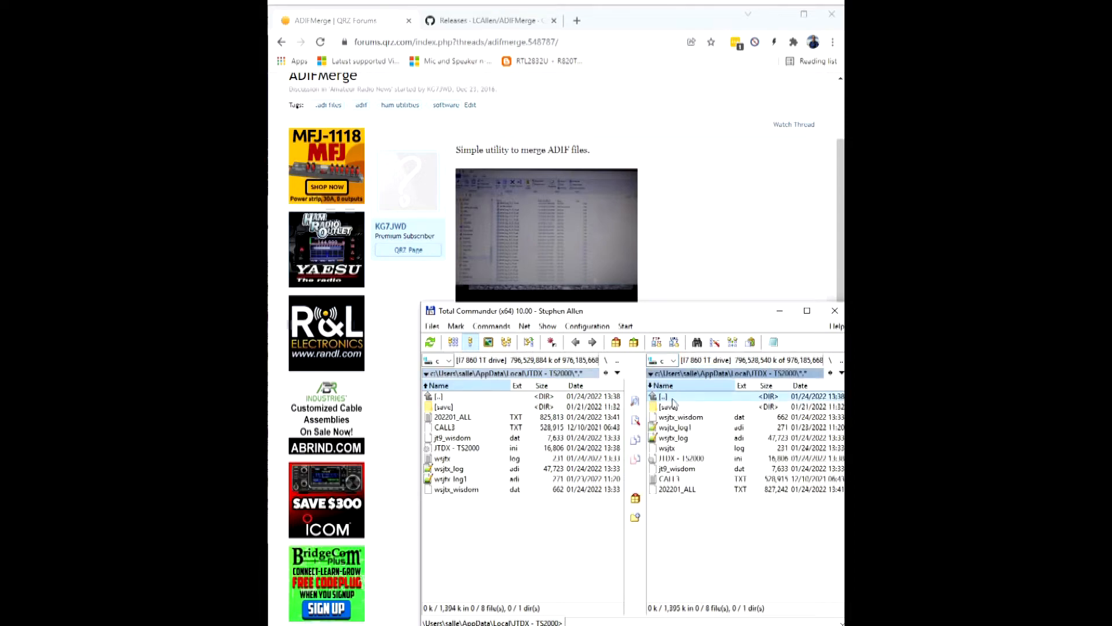
double_click(672, 397)
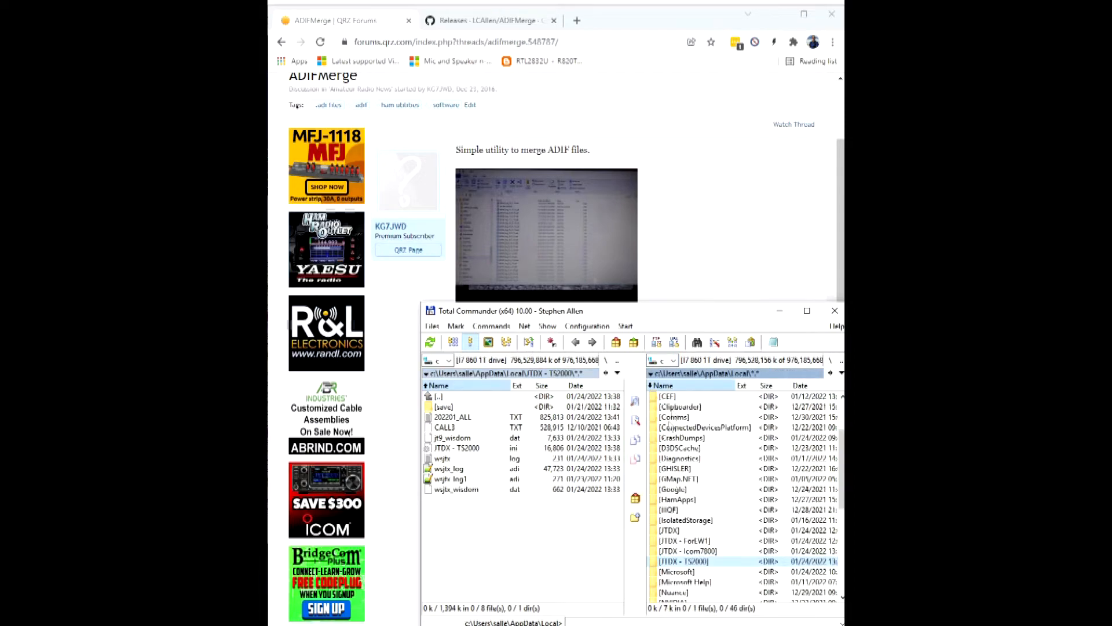
double_click(690, 551)
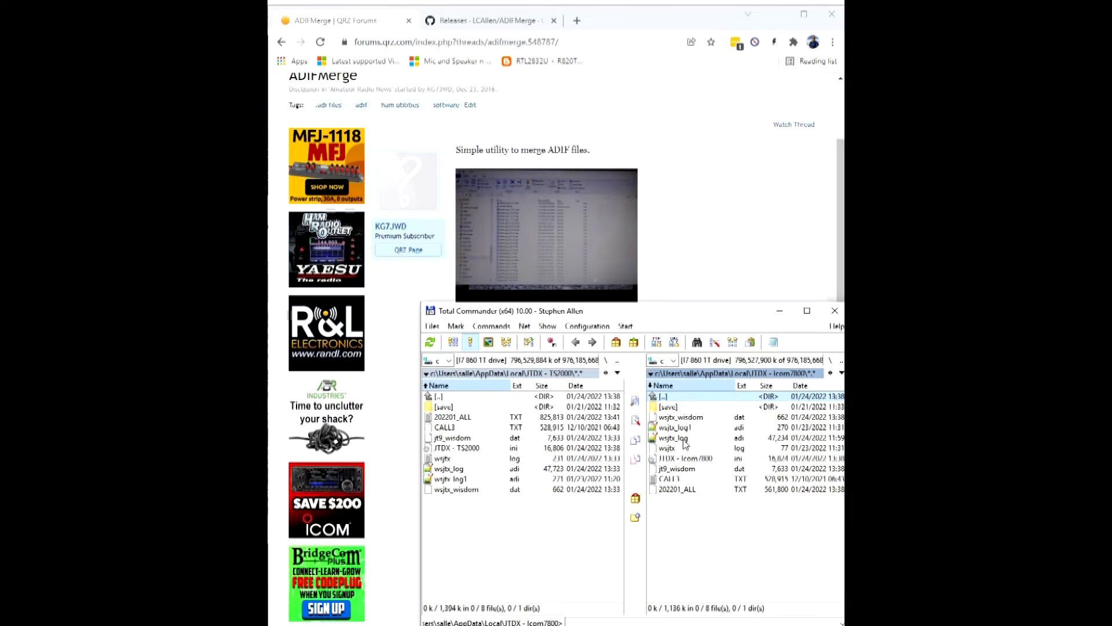
Mark wsjtx_log.adi in both the TS2000 and Icom7800 folders, sort both file lists by name and minimize Total Commander.
left_click(674, 439)
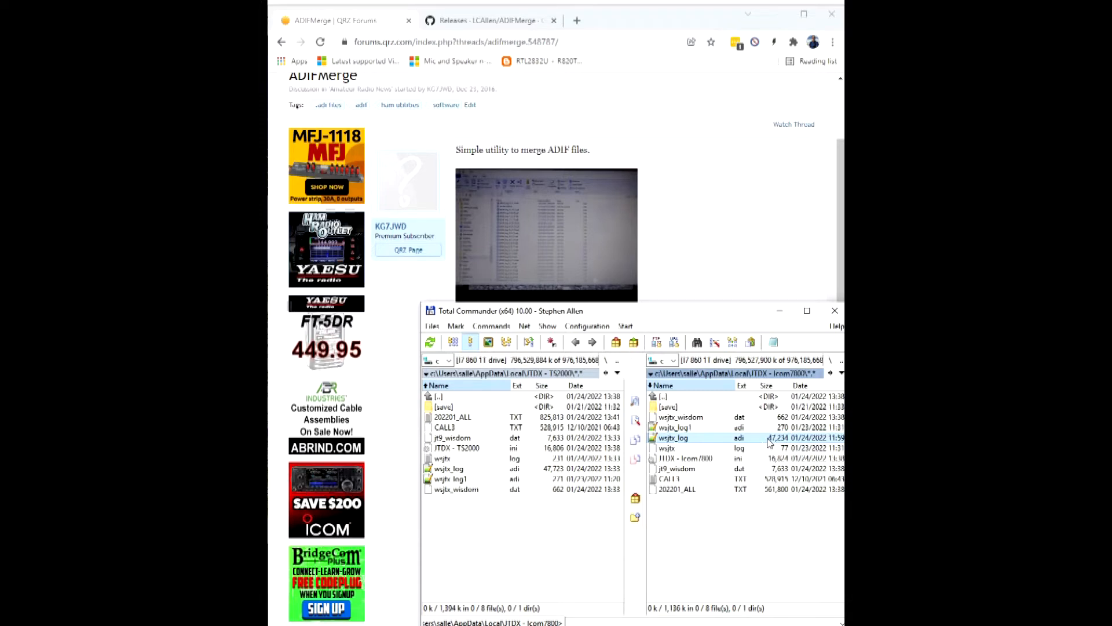
left_click(532, 469)
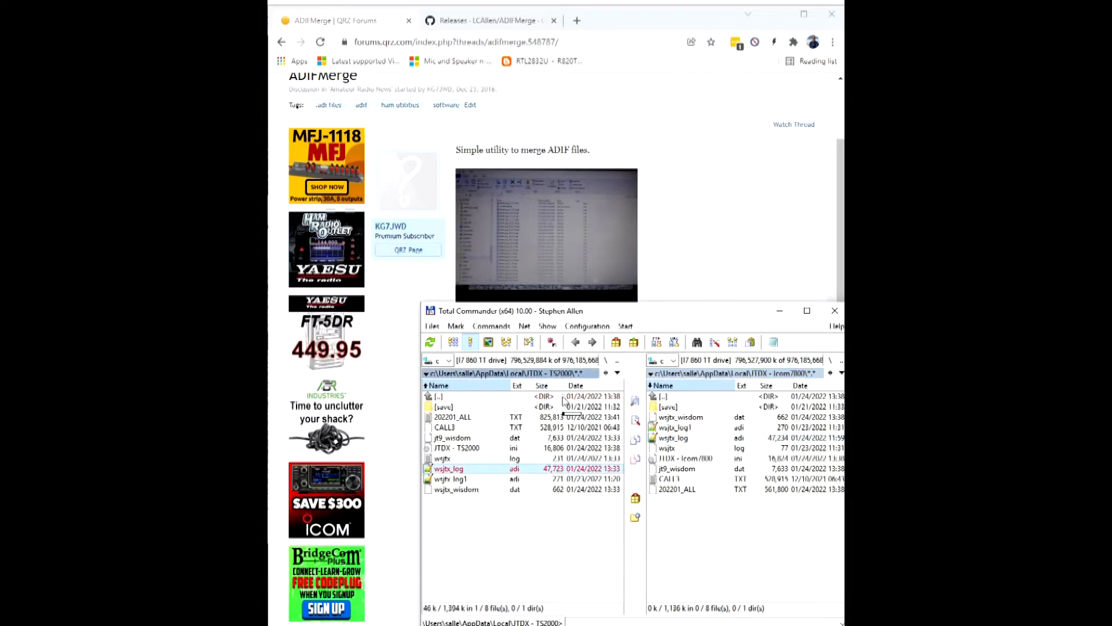
left_click(672, 438)
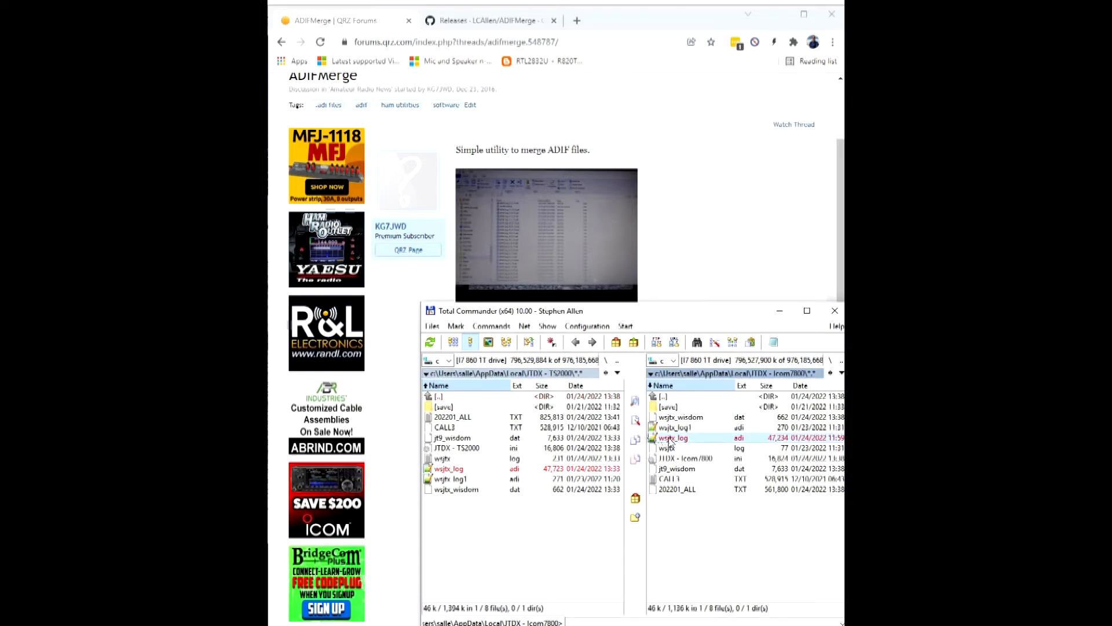
left_click(602, 386)
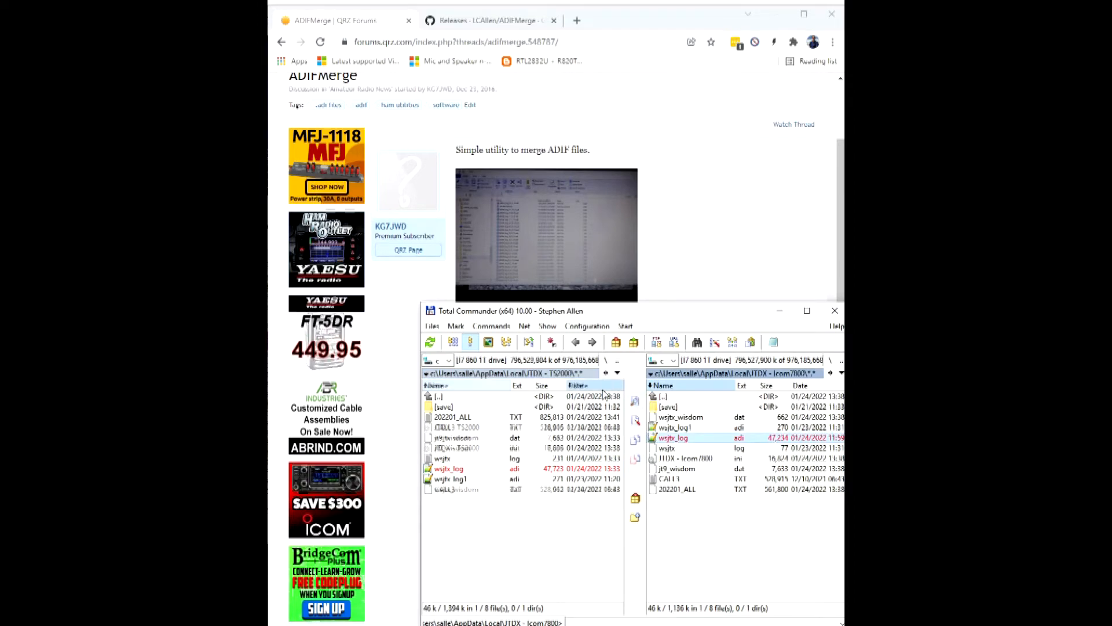
left_click(714, 387)
left_click(498, 386)
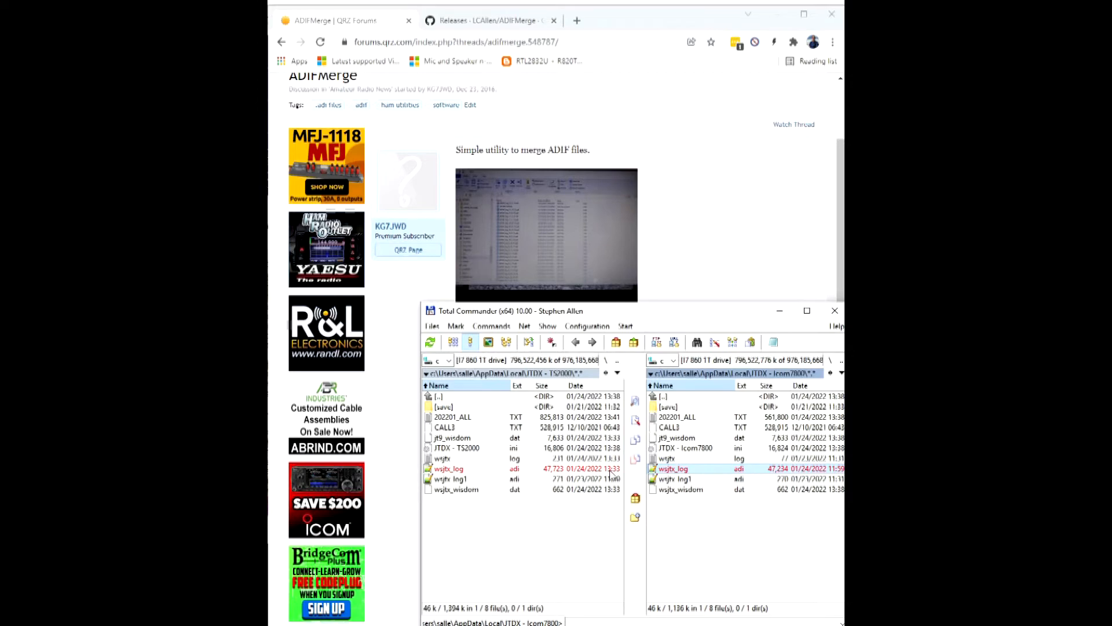
left_click(783, 313)
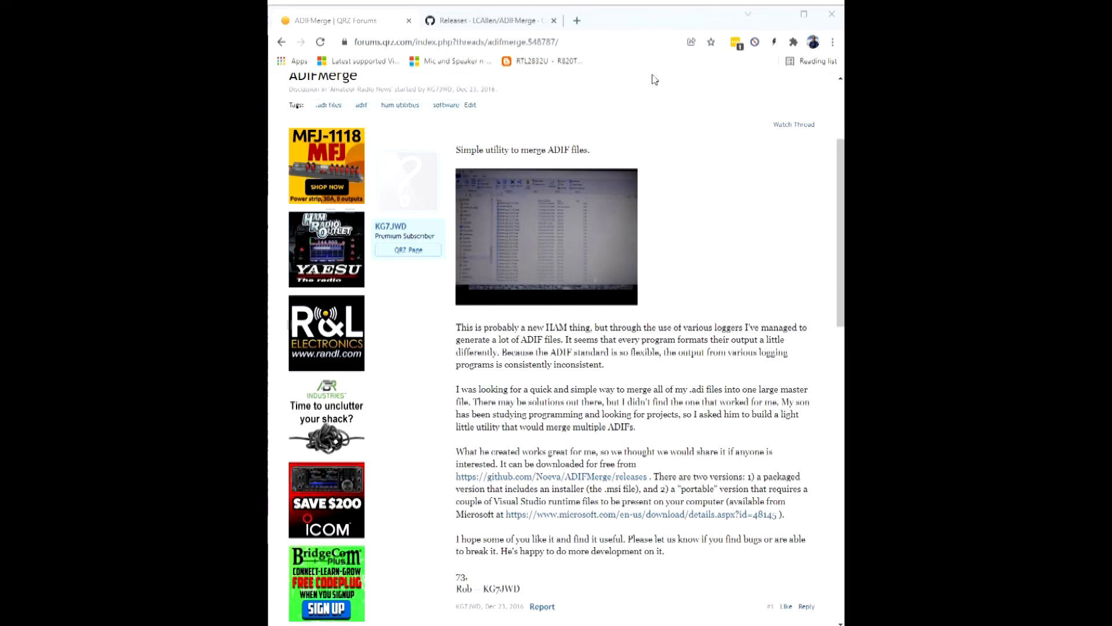
View the ADIFMerge releases page on GitHub and bring the ADIFMerge utility forward with its list of files to merge.
left_click(510, 20)
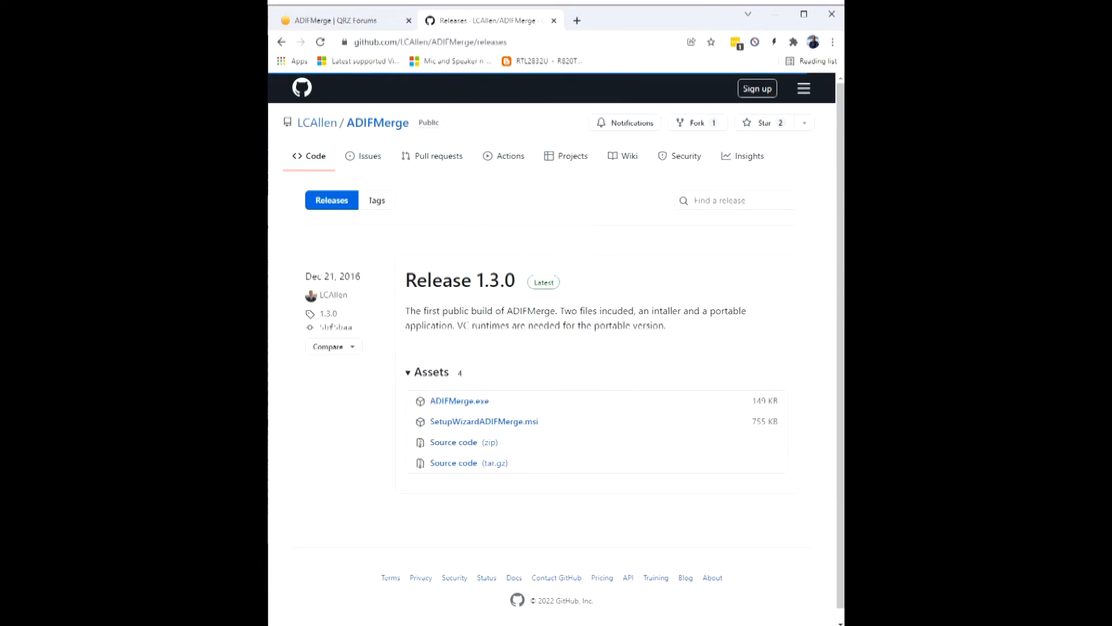
left_click_drag(269, 281, 480, 298)
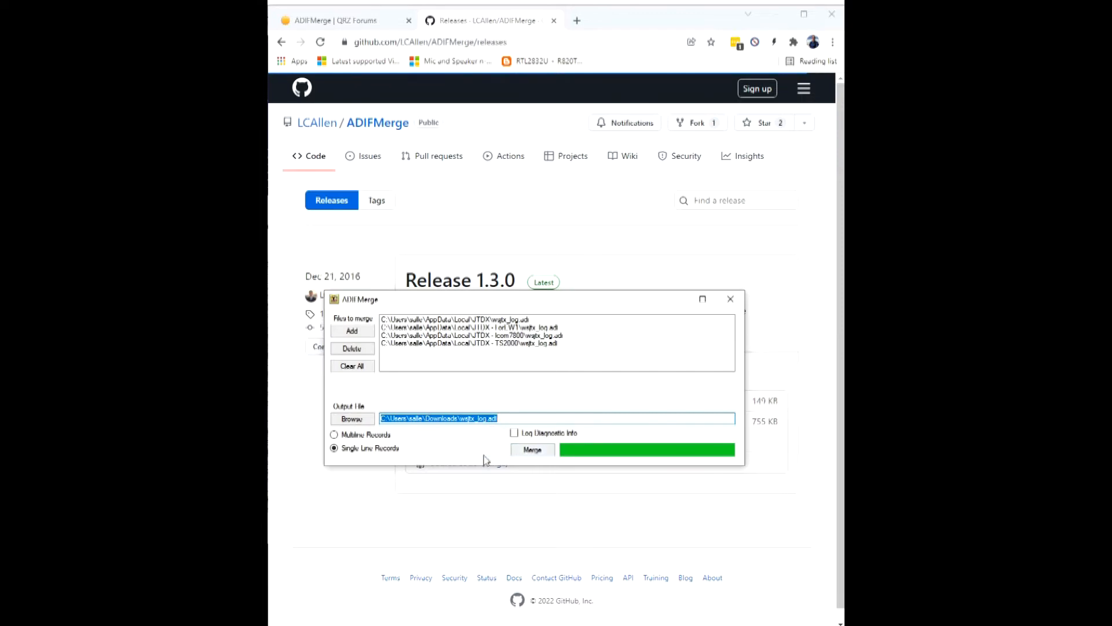
left_click(782, 16)
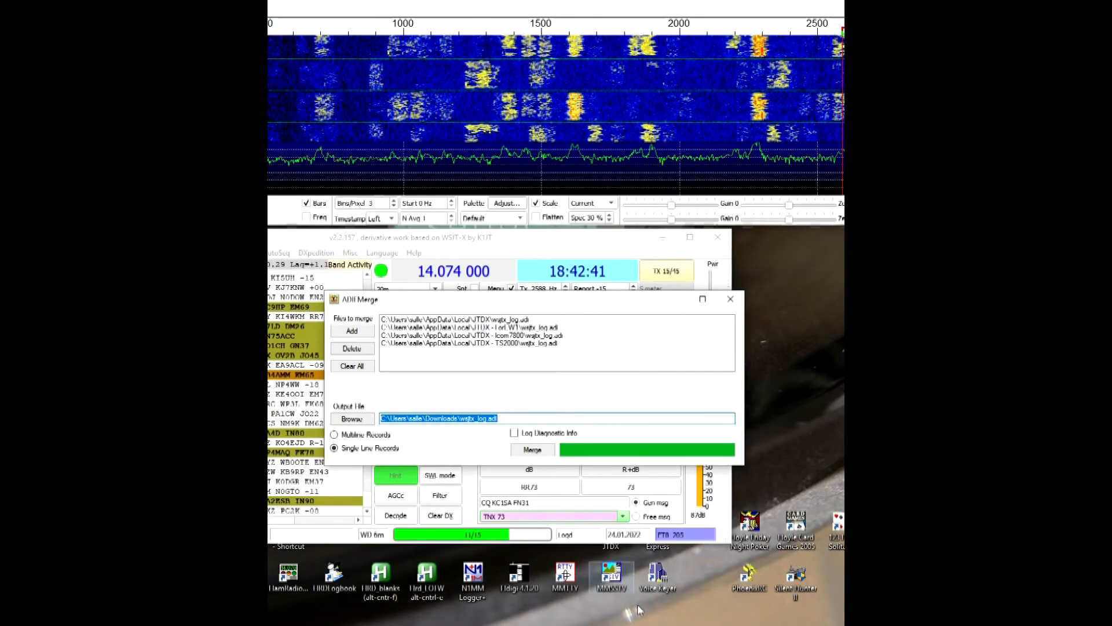
Return to Total Commander, switch the Icom7800 pane to the Downloads folder and select the merged wsjtx_log.adi file there.
left_click(661, 624)
left_click_drag(663, 317, 534, 268)
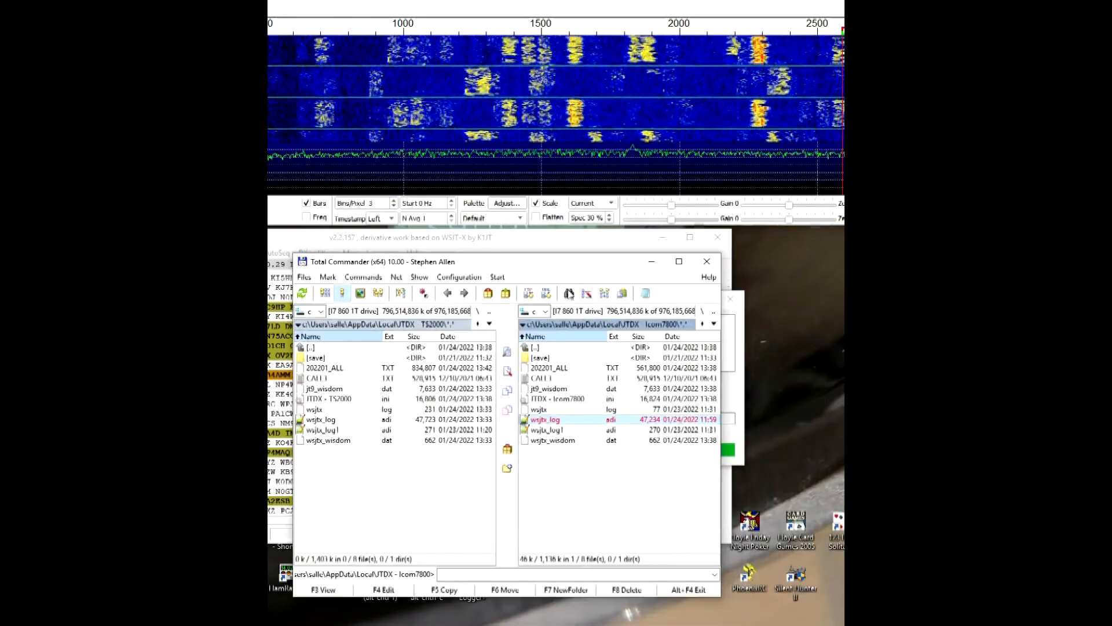
left_click(608, 325)
left_click(693, 323)
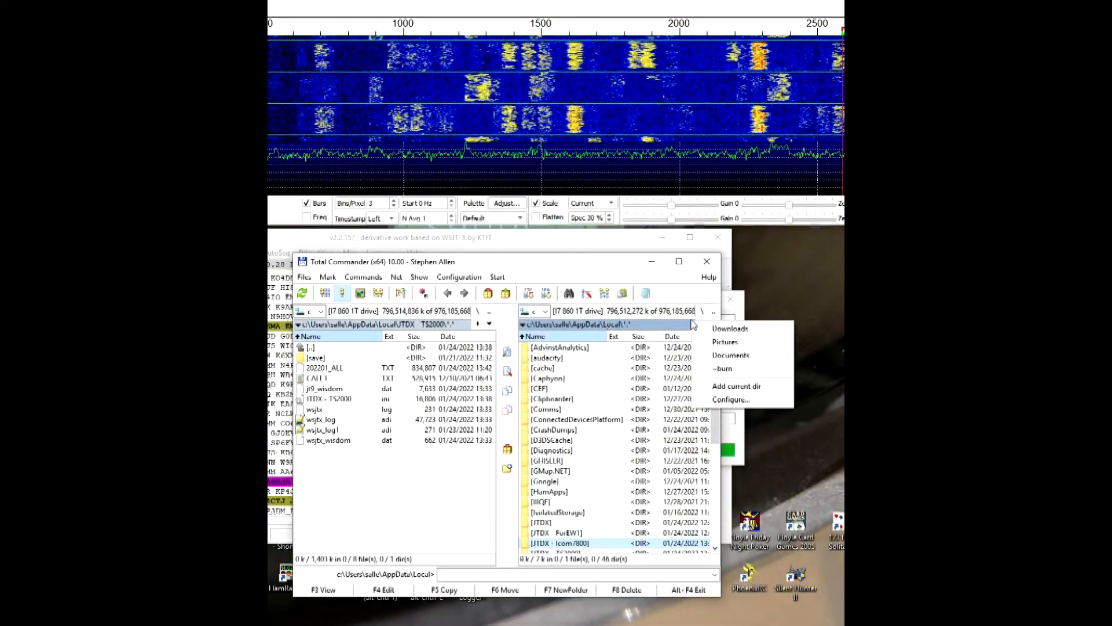
left_click(730, 329)
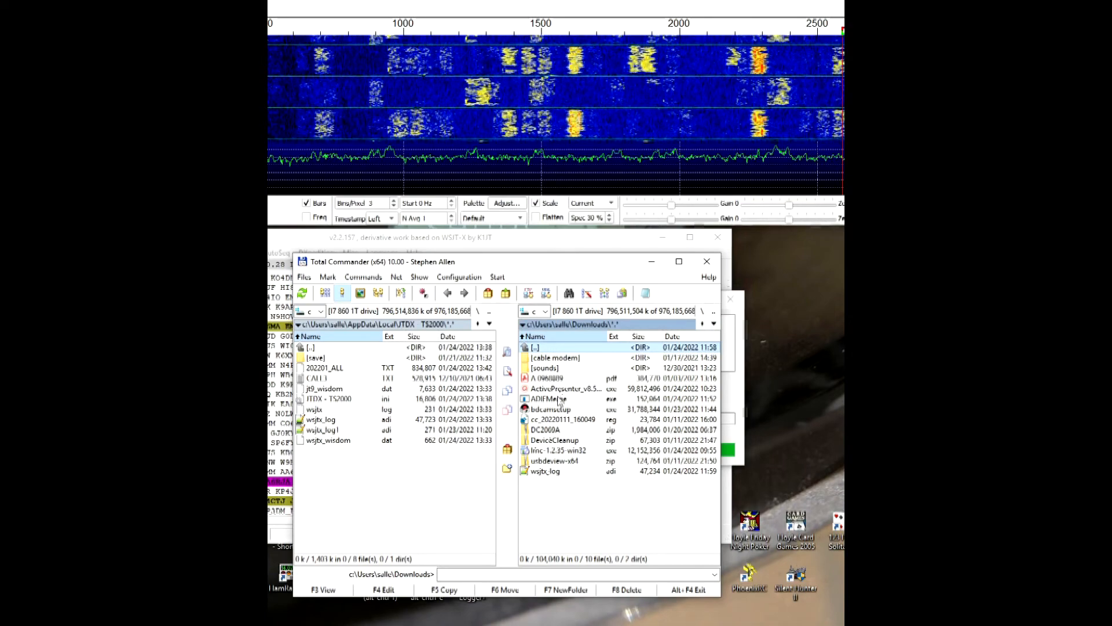
left_click(559, 401)
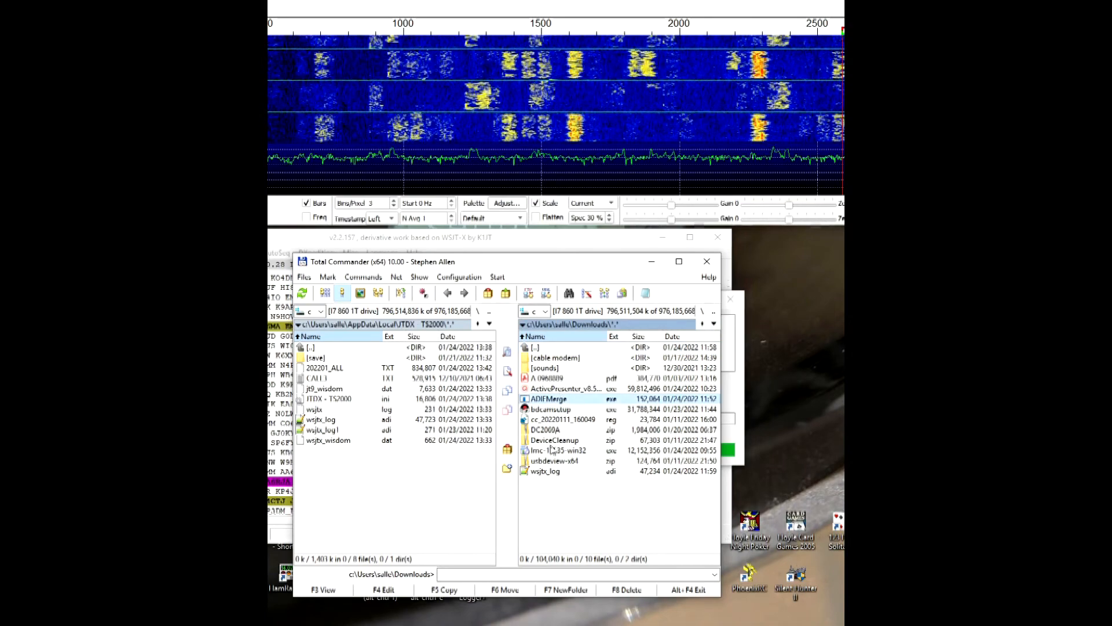
left_click(549, 472)
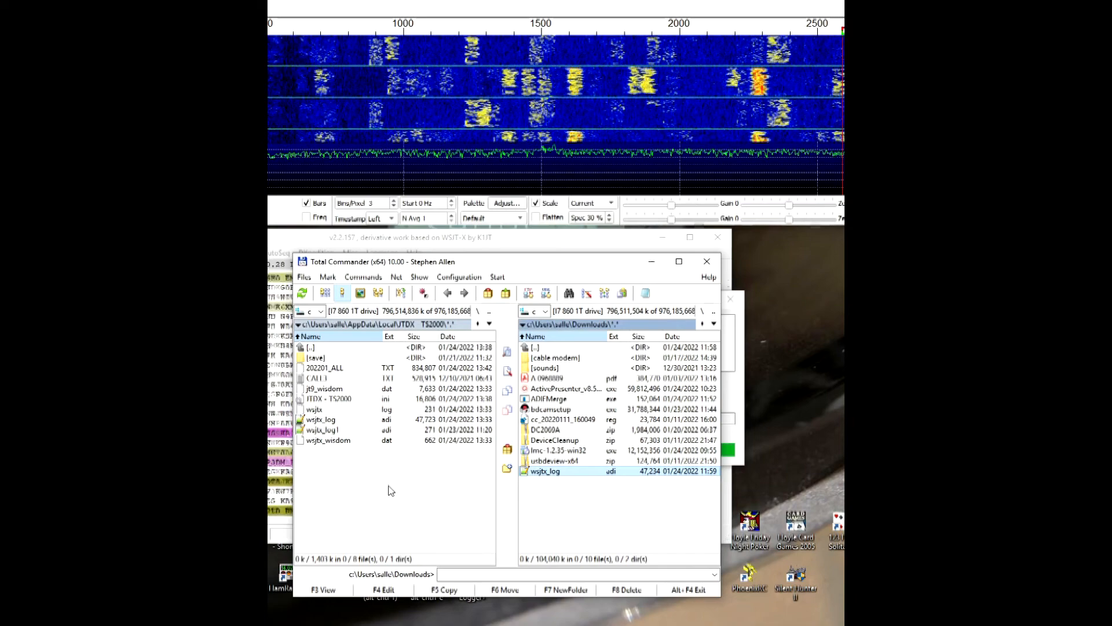
Go up to AppData\Local in the TS2000 pane and open the JTDX - Icom7800 folder.
double_click(323, 348)
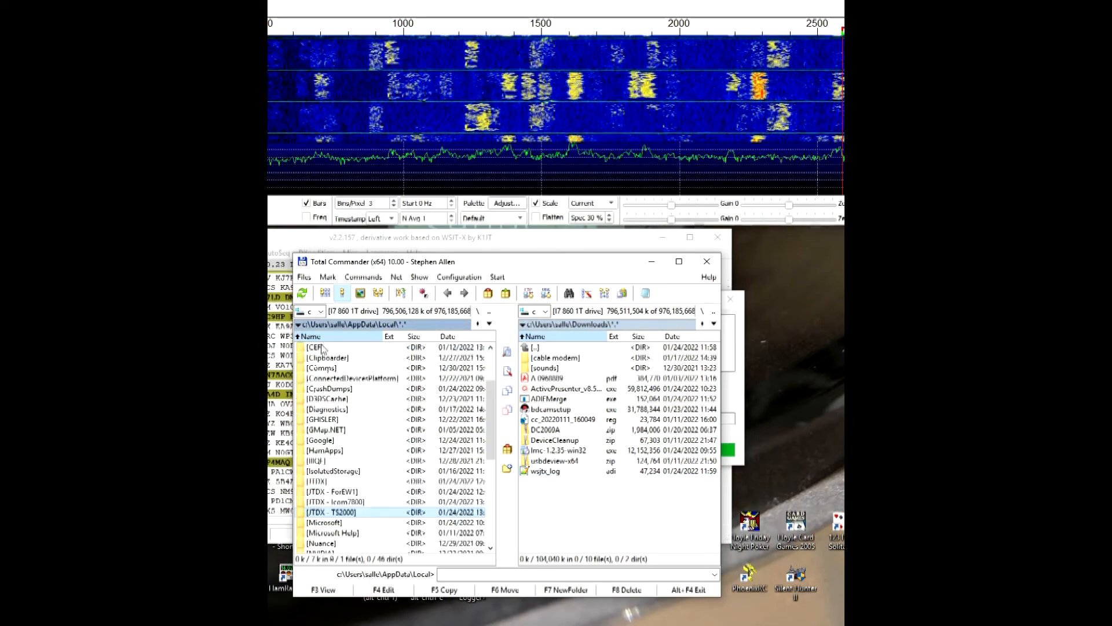
double_click(335, 503)
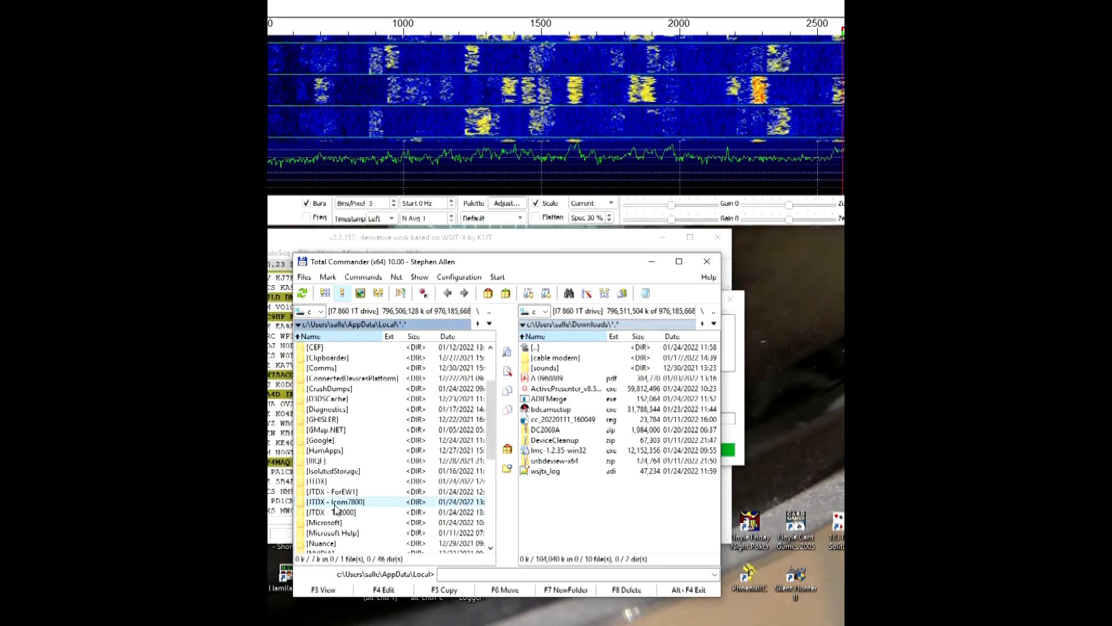